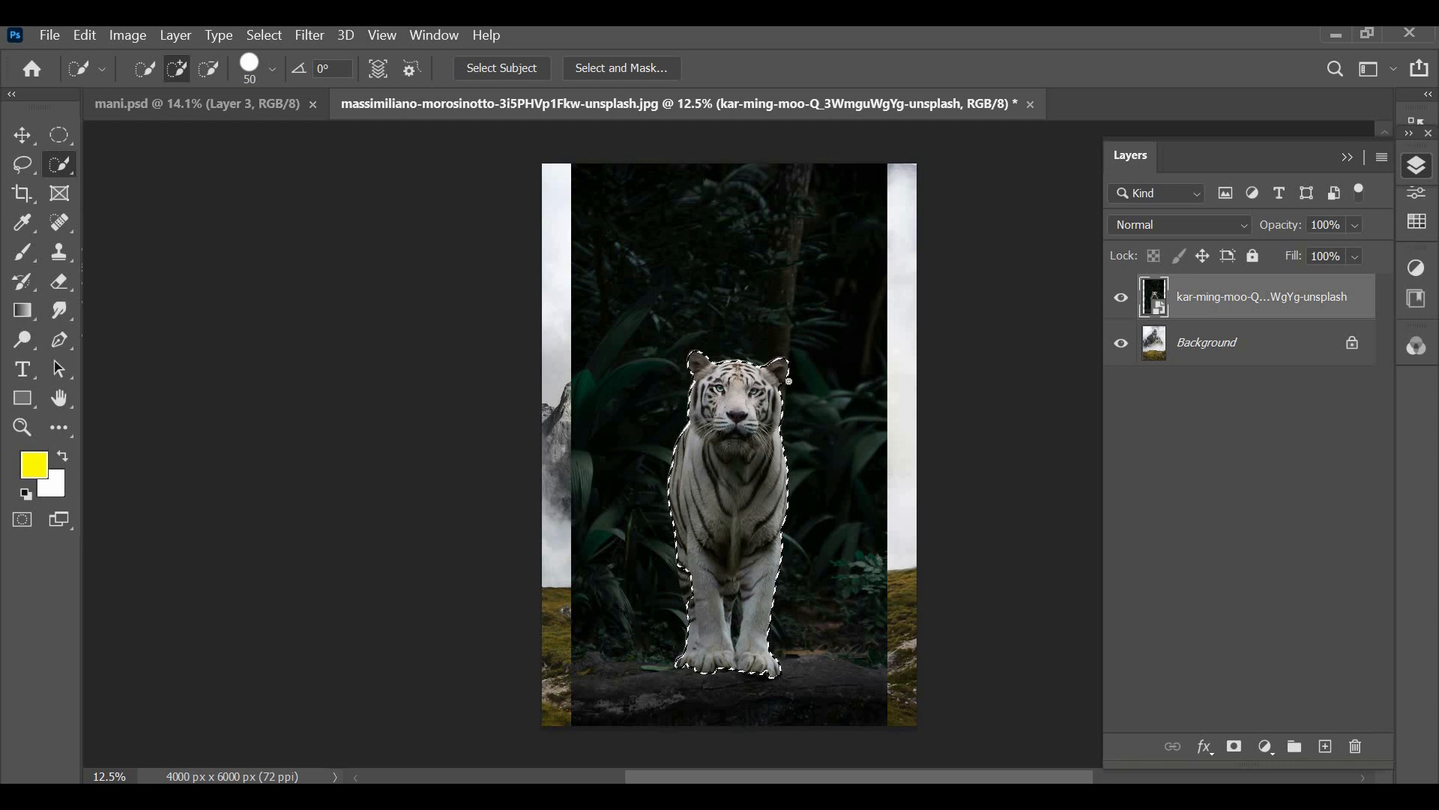
Step: Add a layer mask from the active tiger selection to hide the dark jungle around it
{"action": "key", "text": "ctrl+j"}
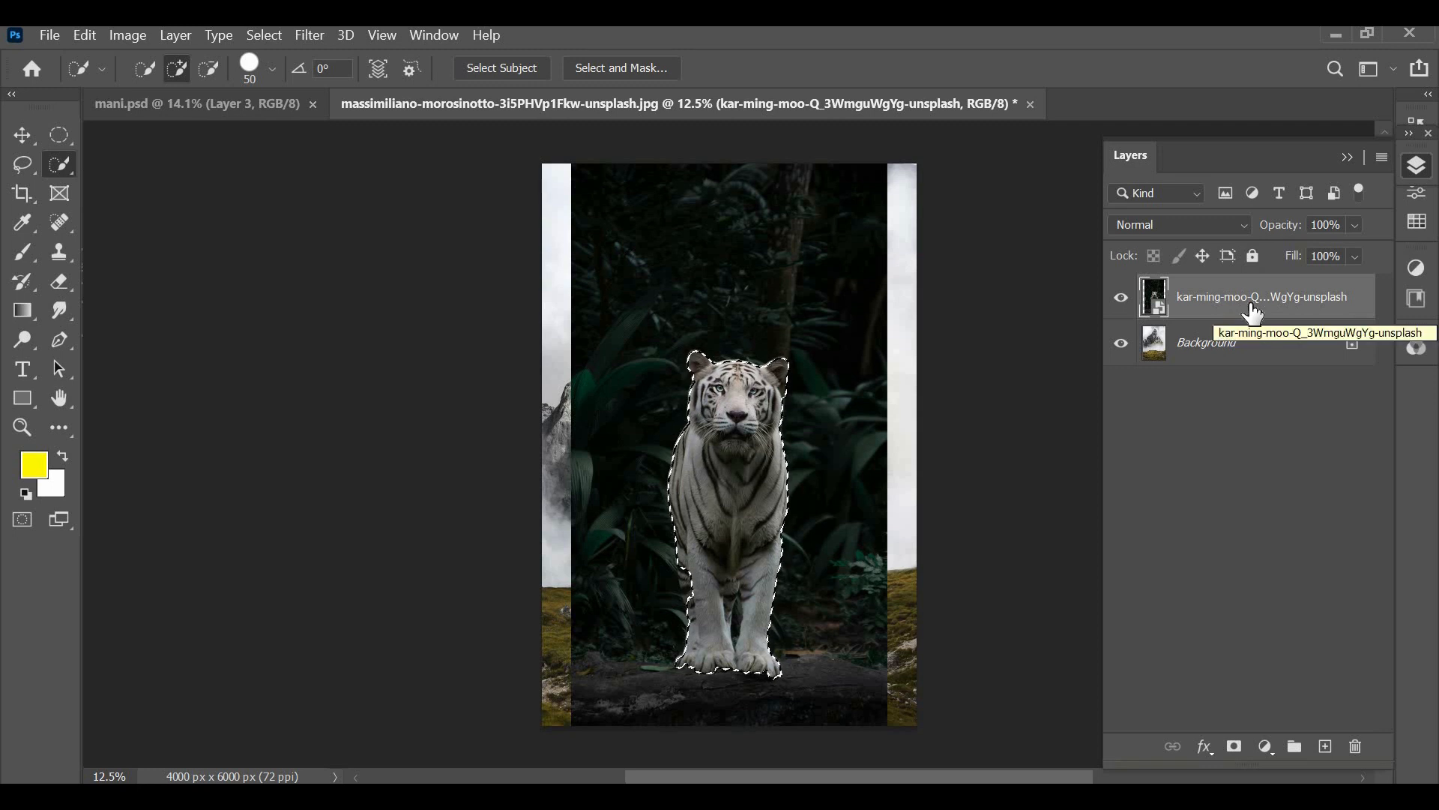
{"action": "left_click", "coordinate": [1234, 746]}
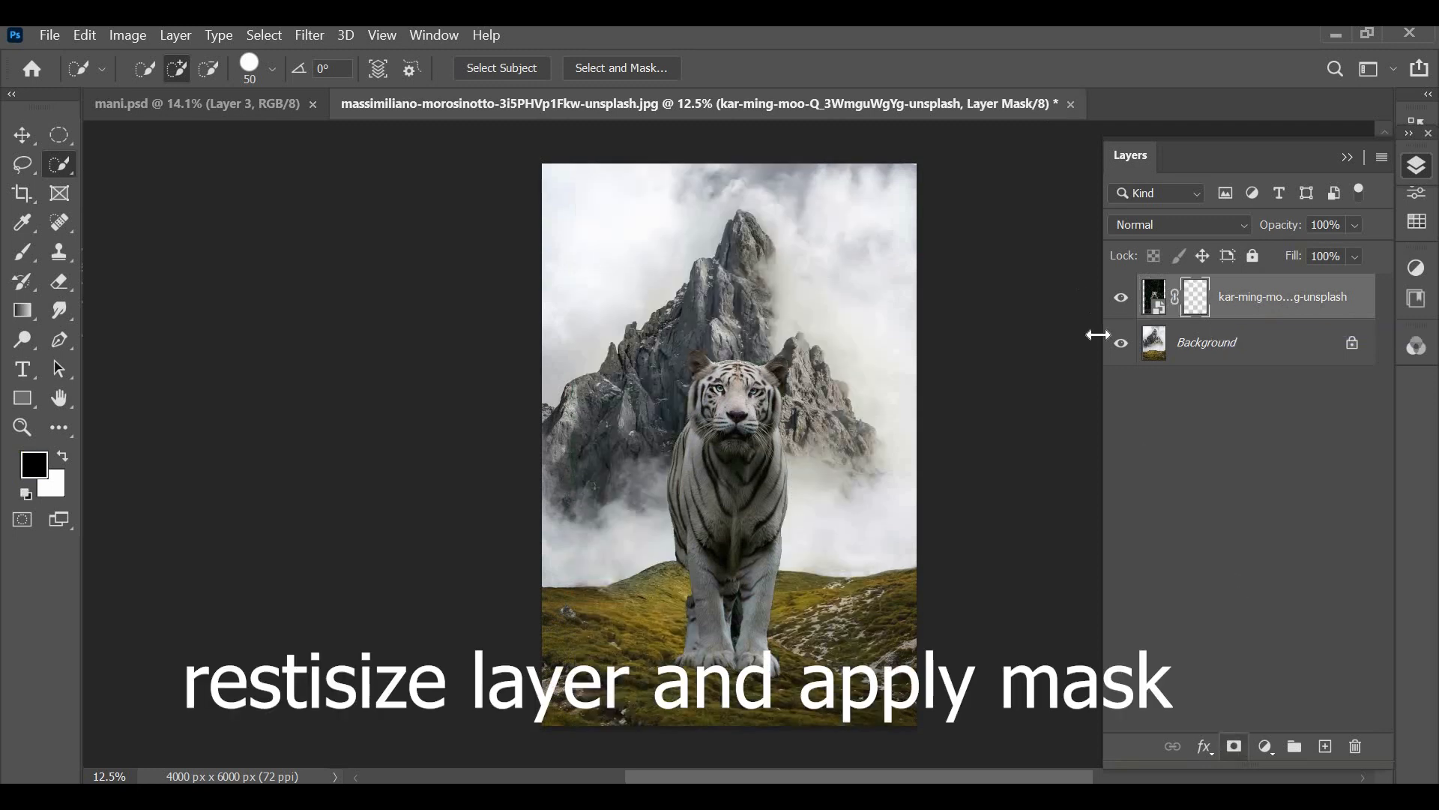
{"action": "key", "text": "ctrl+plus"}
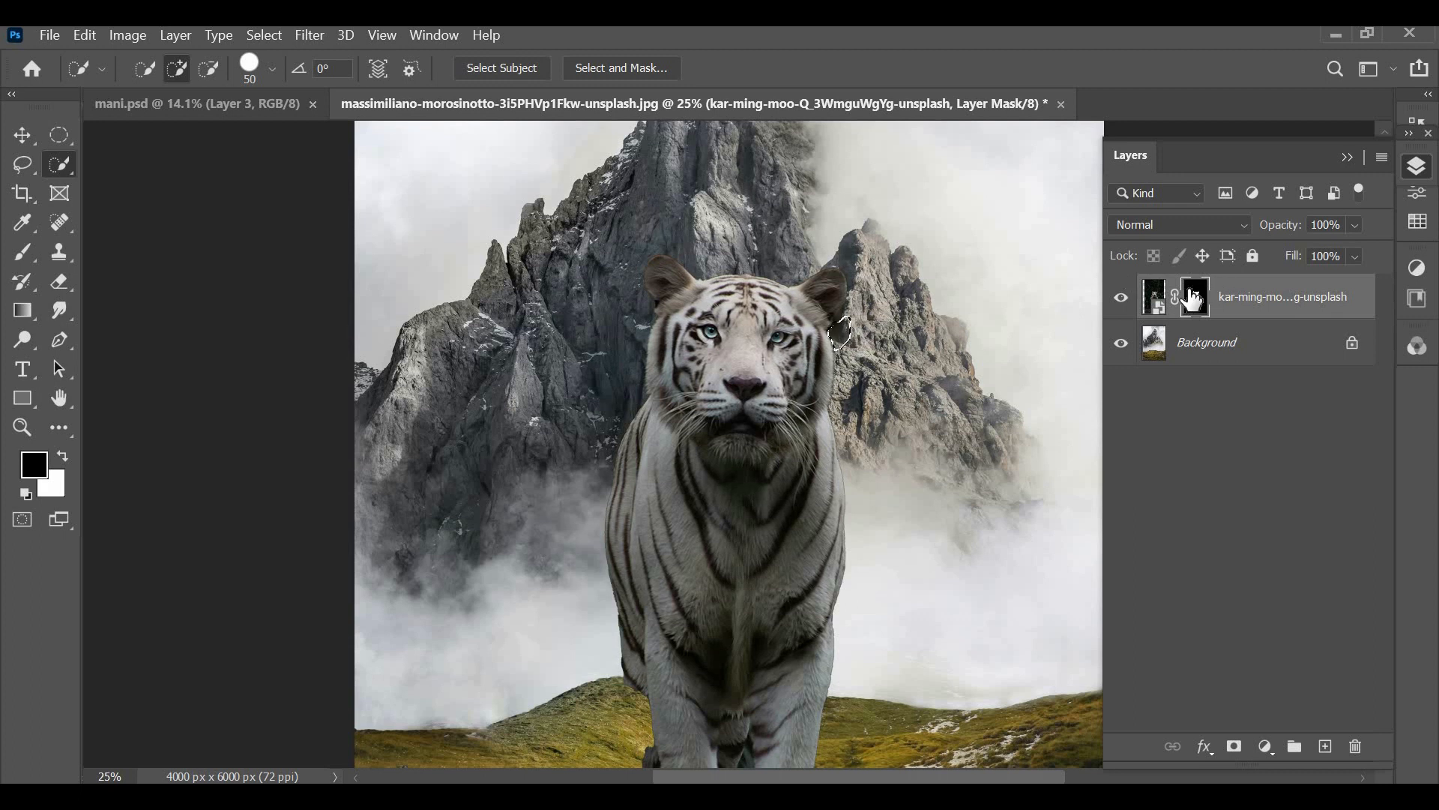
Step: Move the masked tiger up and to the left of the mountain peak, with its head near the canvas top
{"action": "key", "text": "ctrl+BackSpace"}
{"action": "key", "text": "ctrl+d"}
{"action": "key", "text": "v"}
{"action": "left_click_drag", "start_coordinate": [806, 428], "coordinate": [534, 225]}
{"action": "key", "text": "ctrl+0"}
{"action": "left_click_drag", "start_coordinate": [566, 326], "coordinate": [600, 263]}
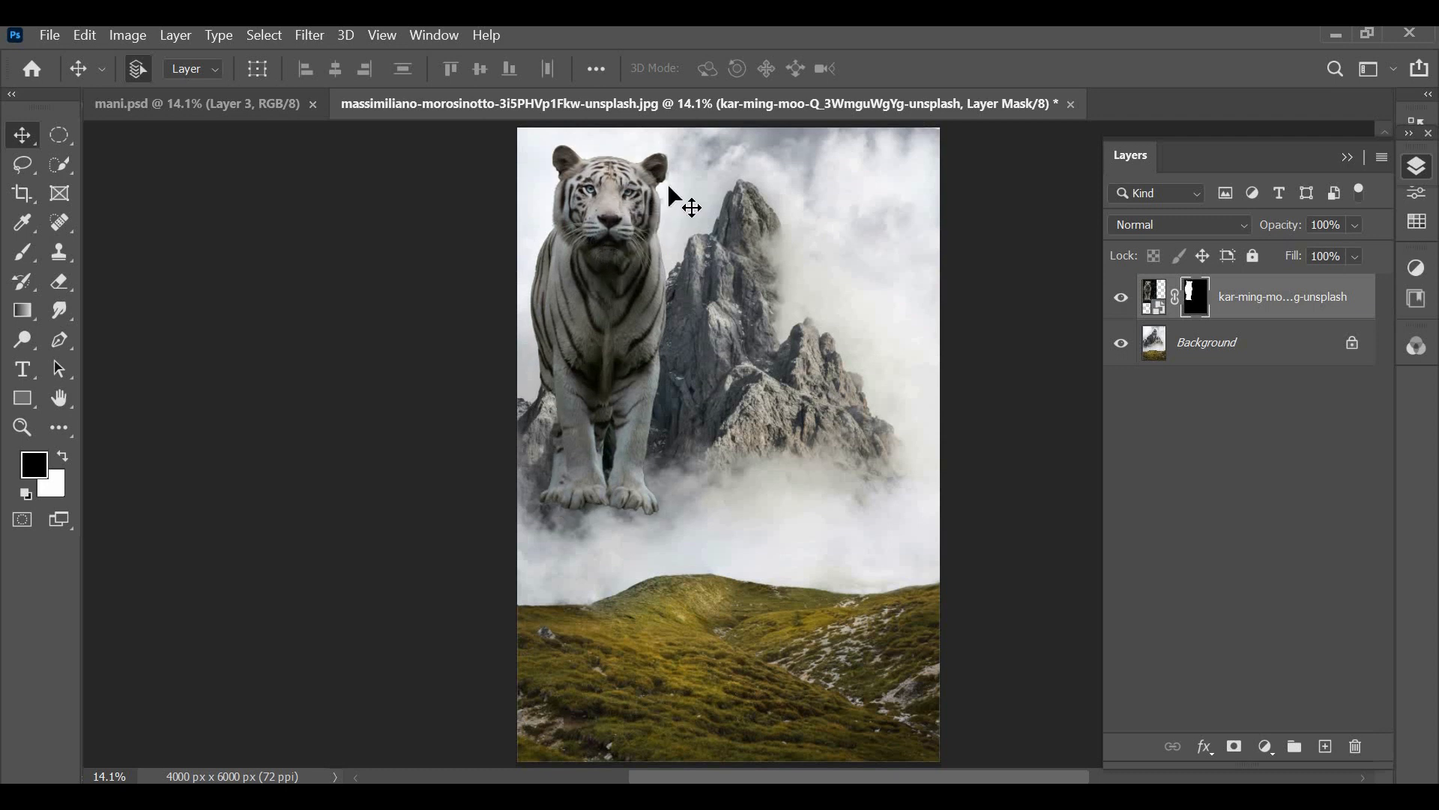
Step: Apply the tiger's layer mask, then add a new mask from the selected sky above the left ridge so the tiger stands behind the mountain
{"action": "key", "text": "b"}
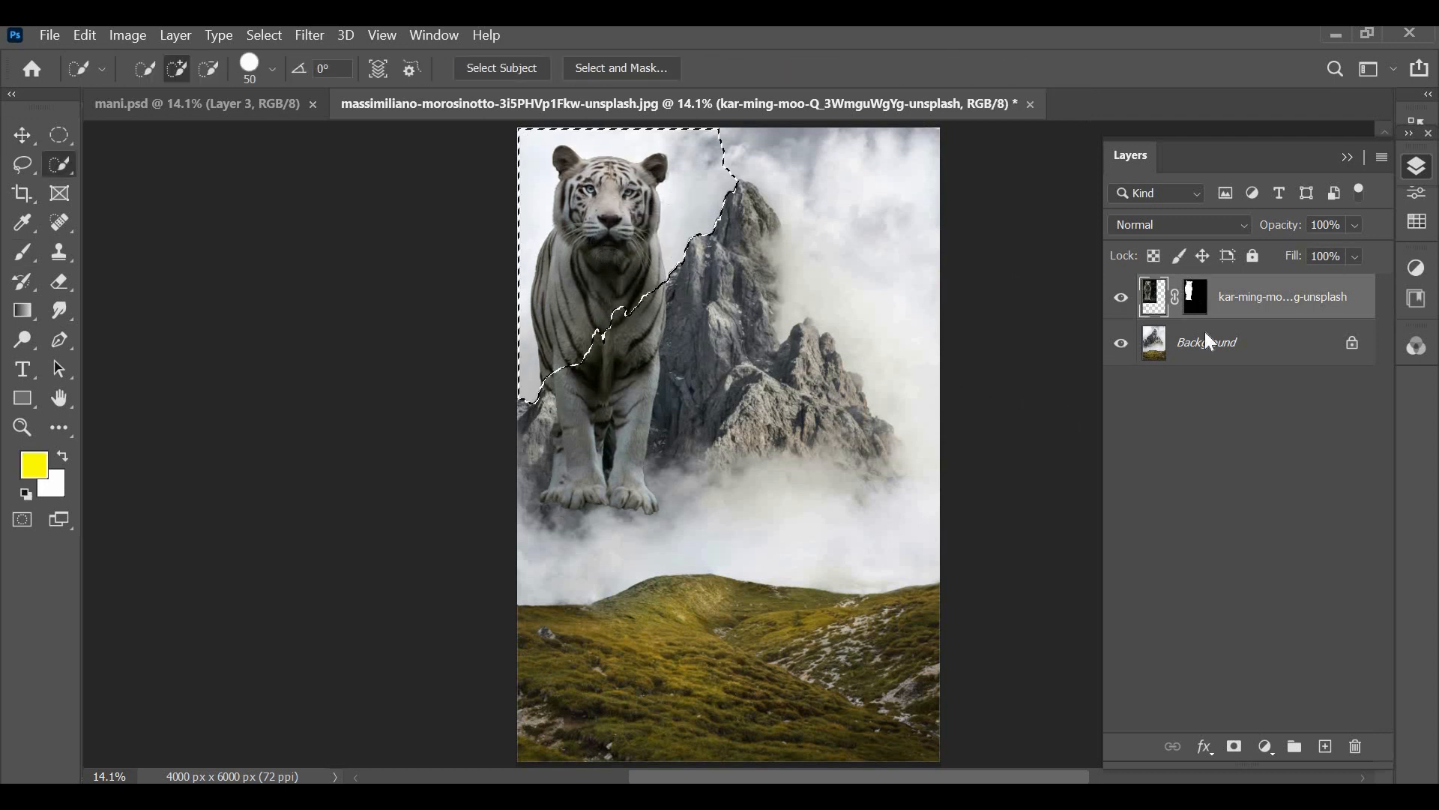
{"action": "right_click", "coordinate": [1196, 297]}
{"action": "left_click", "coordinate": [1261, 351]}
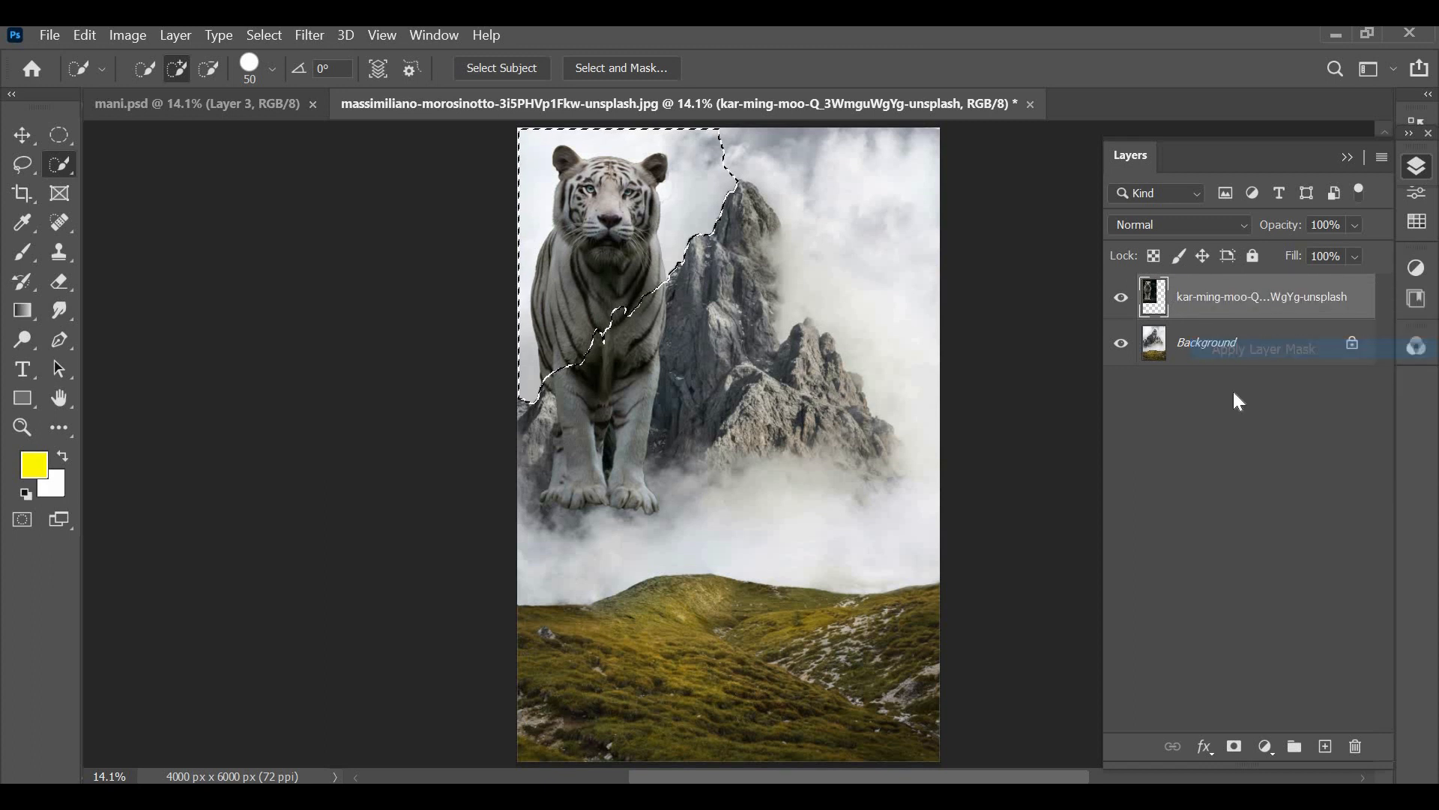
{"action": "left_click", "coordinate": [1236, 747]}
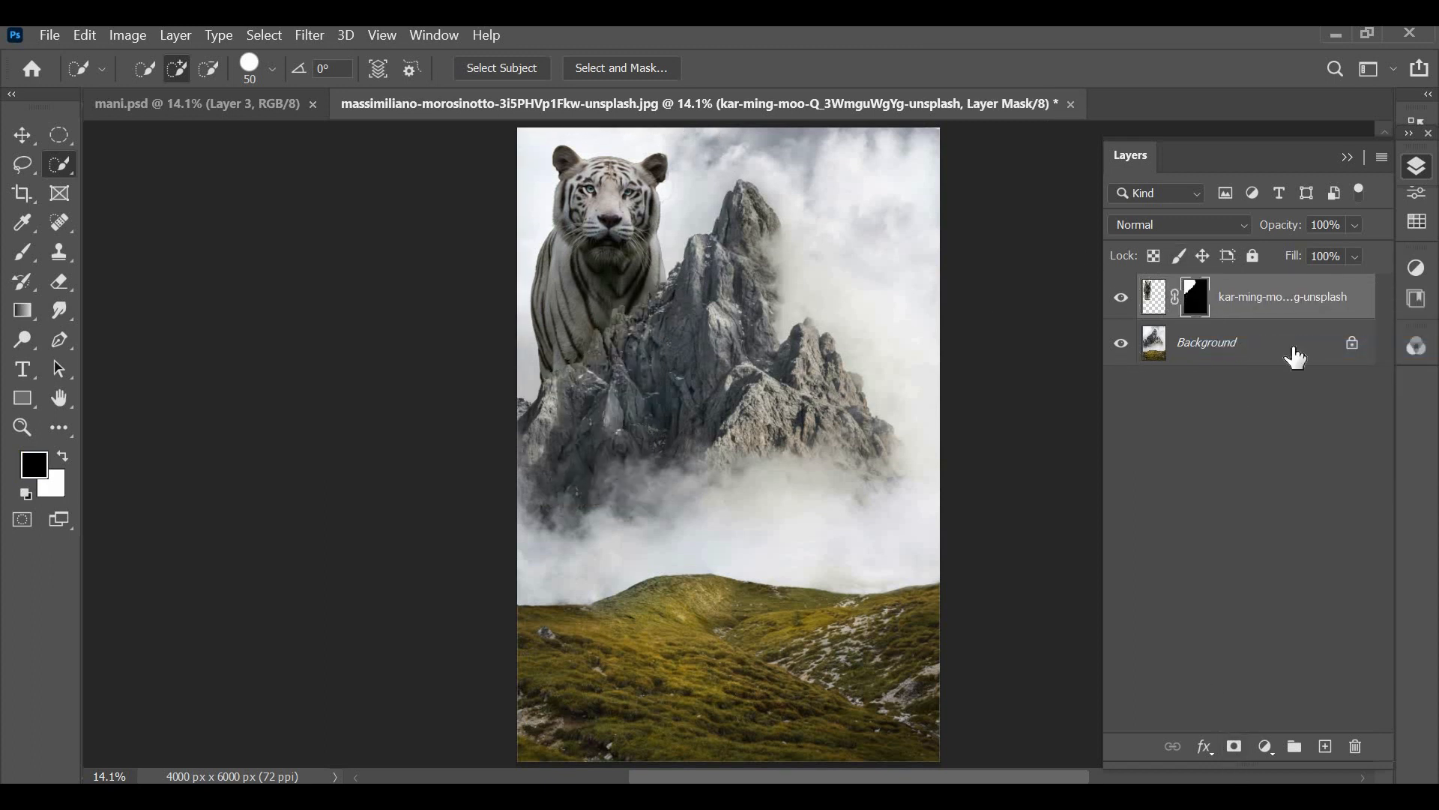
Step: Add a new empty layer directly above the tiger layer, with no selection active
{"action": "left_click", "coordinate": [1203, 352]}
{"action": "left_click", "coordinate": [1237, 311]}
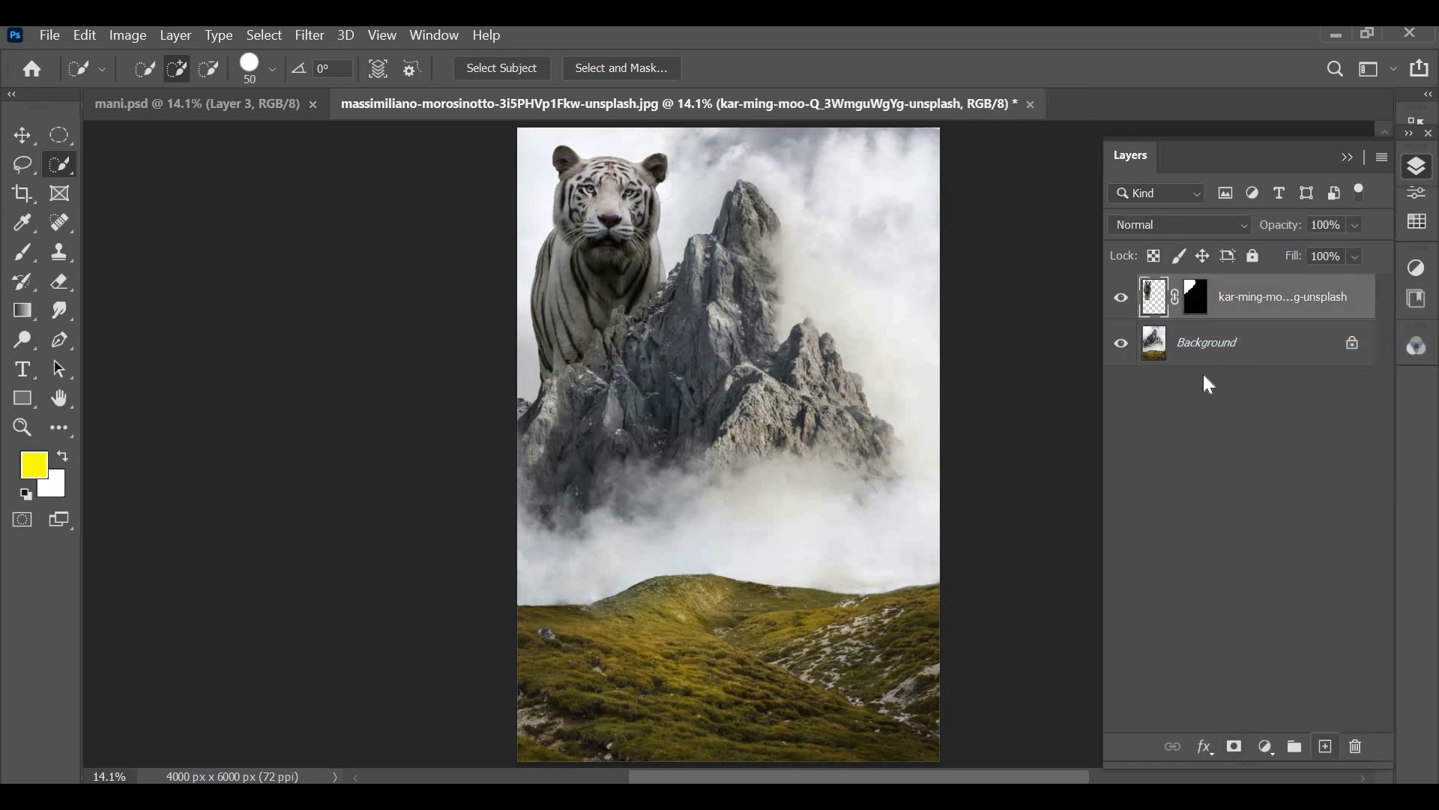
{"action": "key", "text": "ctrl+shift+alt+n"}
{"action": "left_click", "coordinate": [1207, 351], "text": "ctrl"}
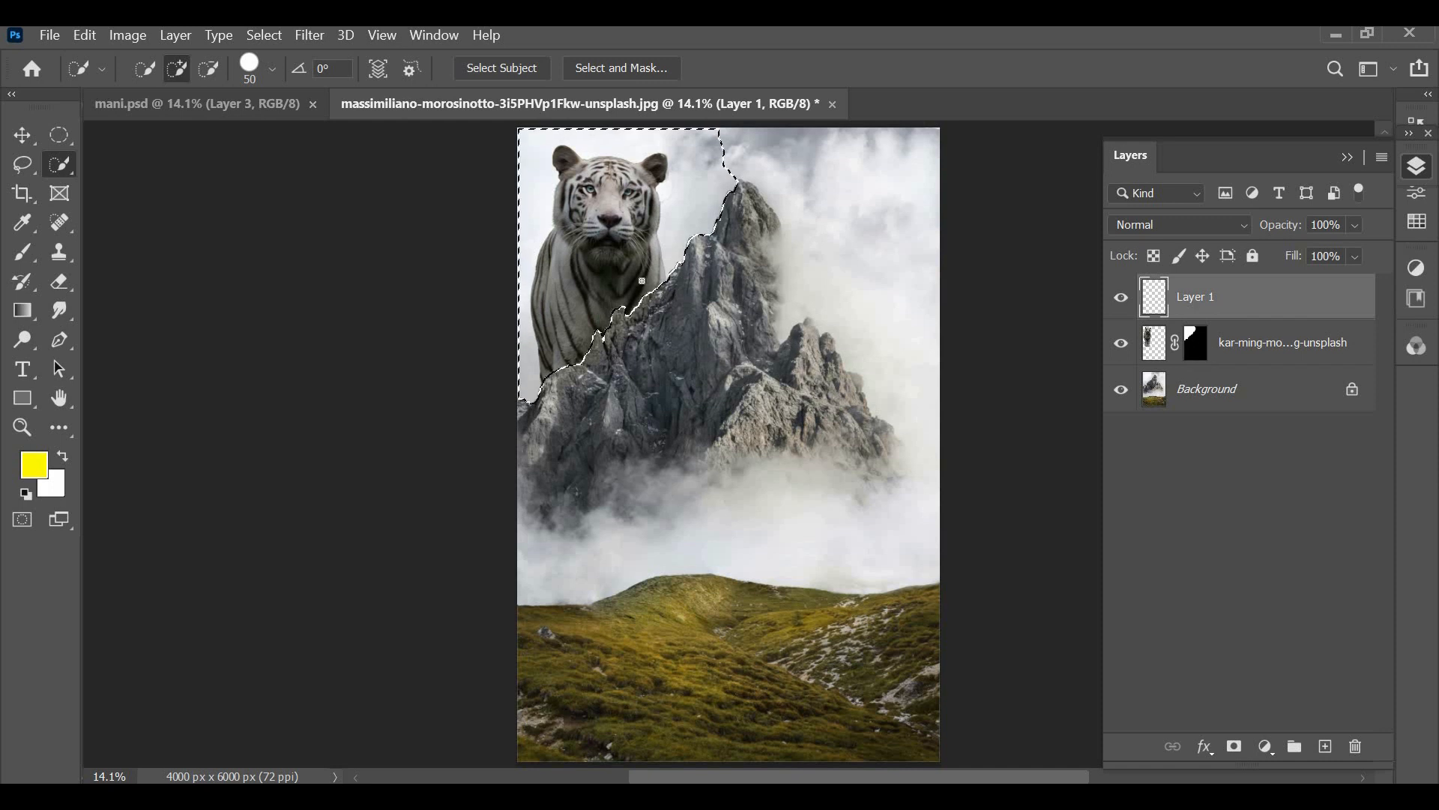
{"action": "right_click", "coordinate": [643, 283]}
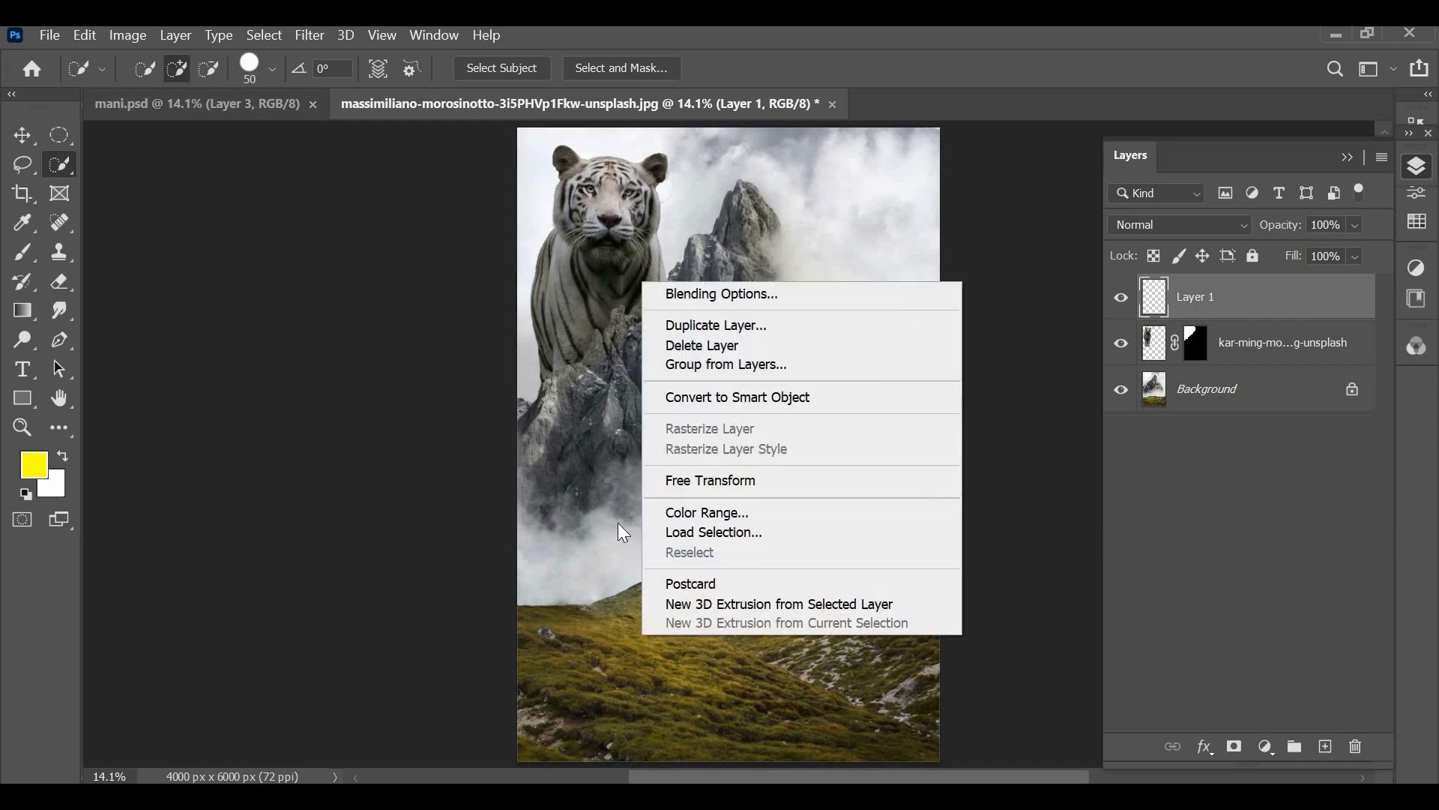
{"action": "left_click", "coordinate": [617, 523]}
Step: Set up the Brush tool with the Soft Round preset at 291 px and 0% hardness
{"action": "key", "text": "b"}
{"action": "right_click", "coordinate": [642, 529]}
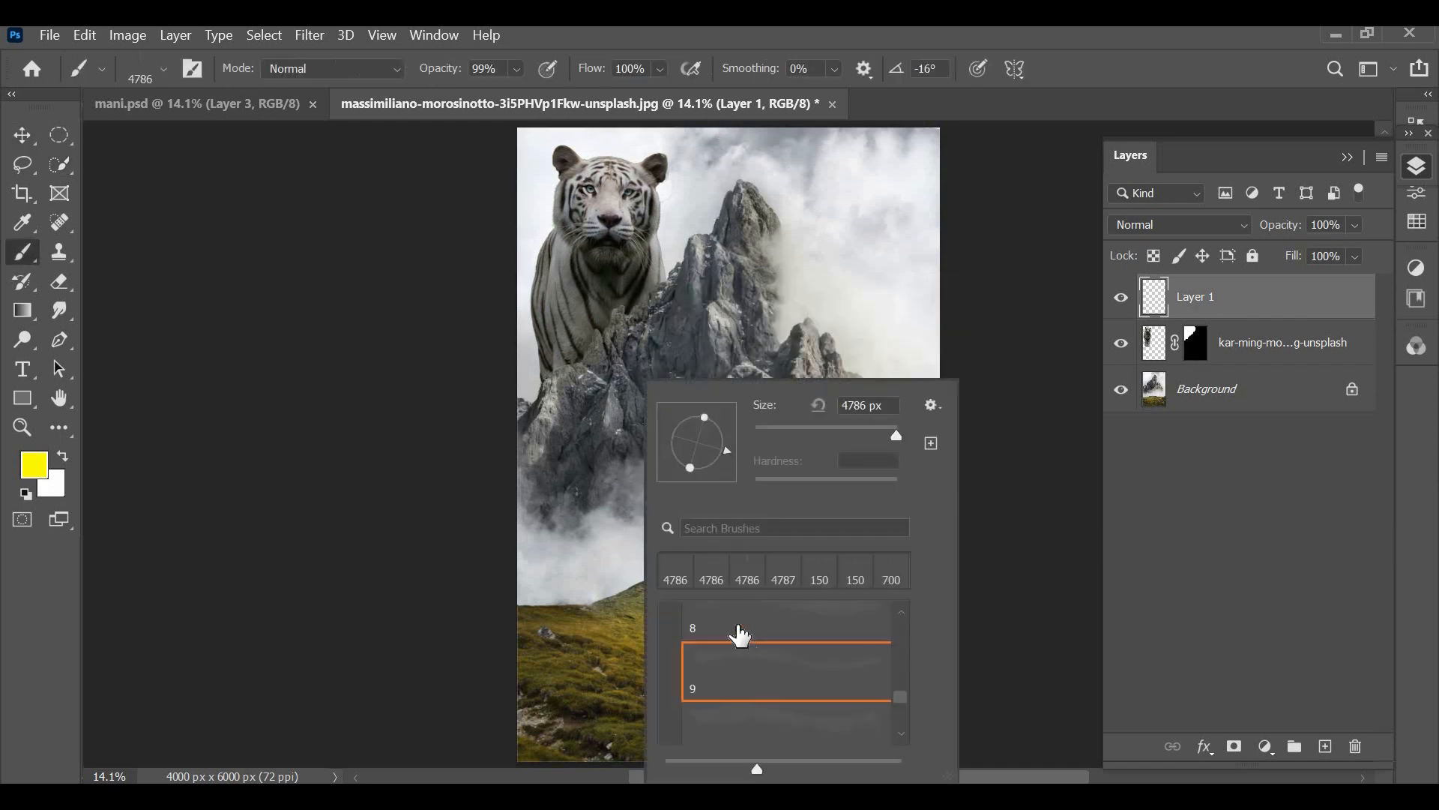
{"action": "scroll", "coordinate": [750, 697], "scroll_direction": "up", "scroll_amount": 10}
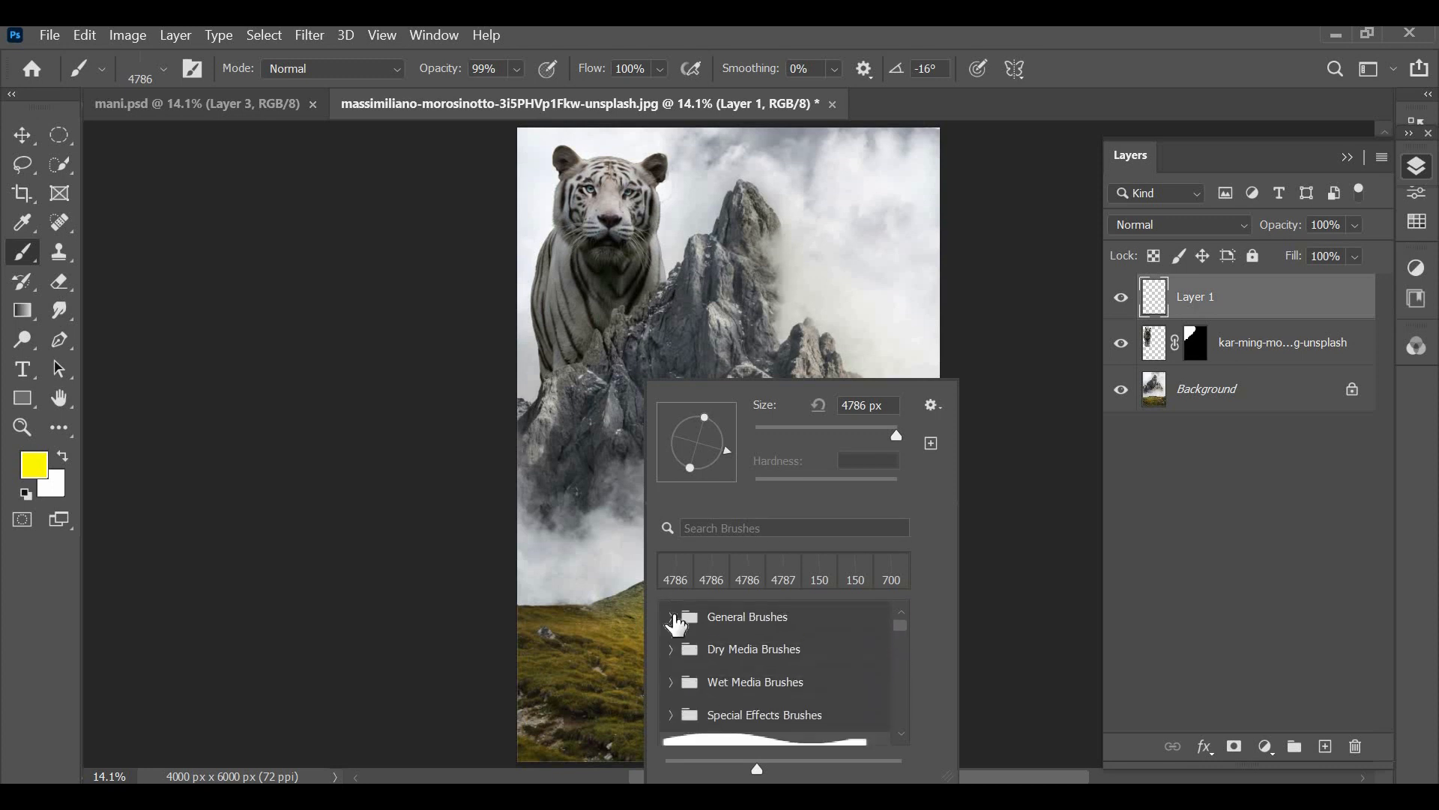
{"action": "left_click", "coordinate": [672, 616]}
{"action": "left_click", "coordinate": [785, 663]}
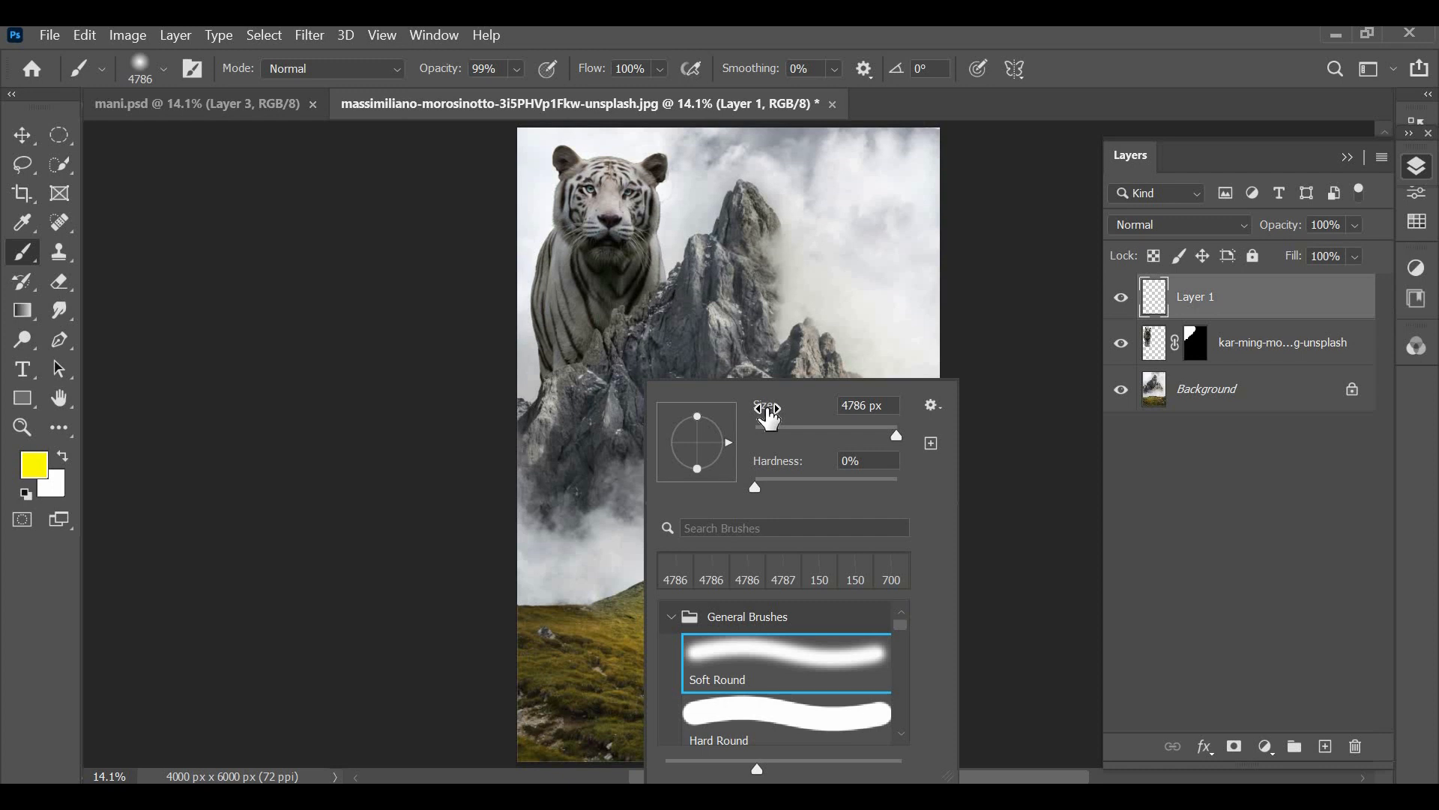
{"action": "left_click_drag", "start_coordinate": [783, 416], "coordinate": [288, 446]}
{"action": "left_click", "coordinate": [870, 426]}
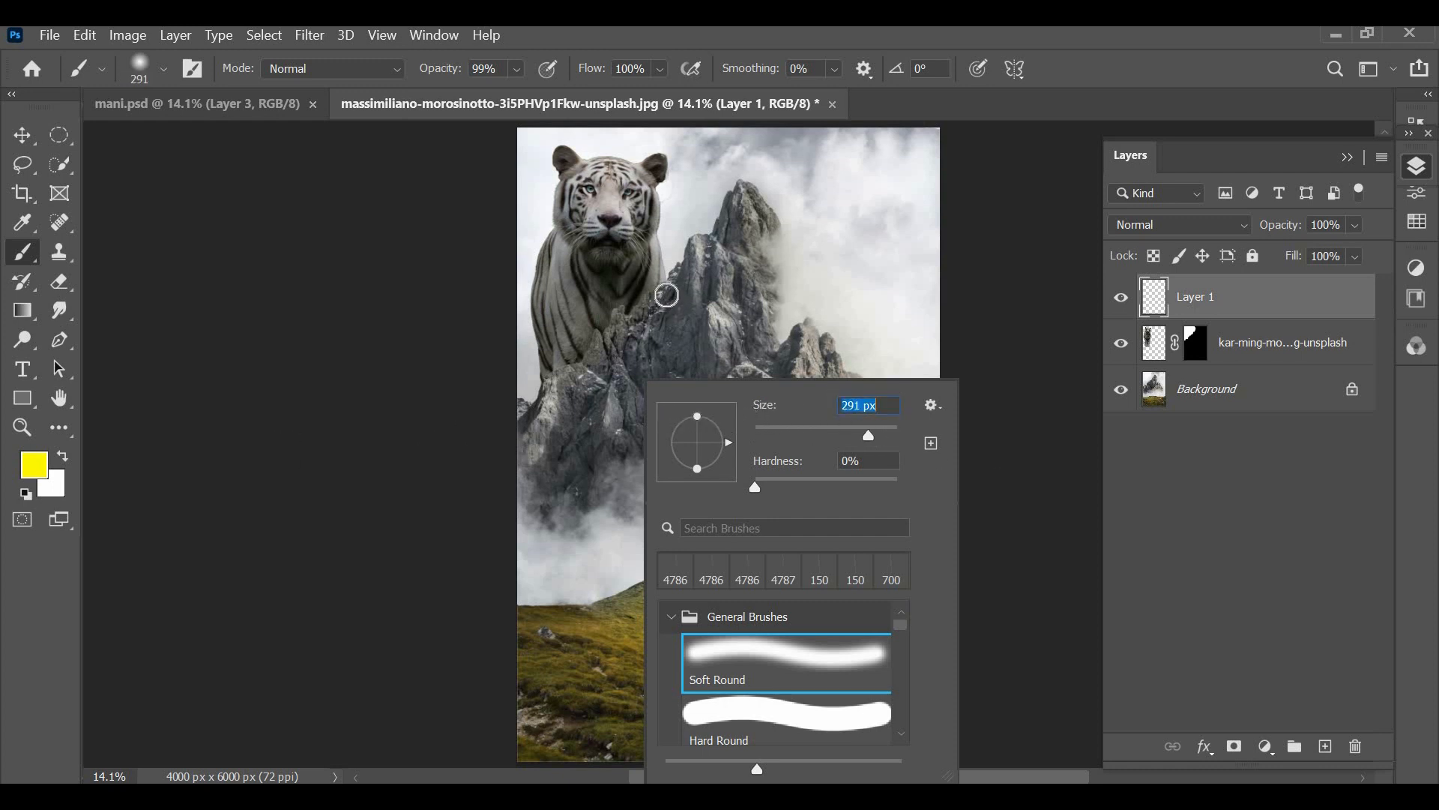
Step: Reset the foreground colour to black, clip the new layer to the tiger layer and set the brush opacity to 26%
{"action": "left_click", "coordinate": [27, 494]}
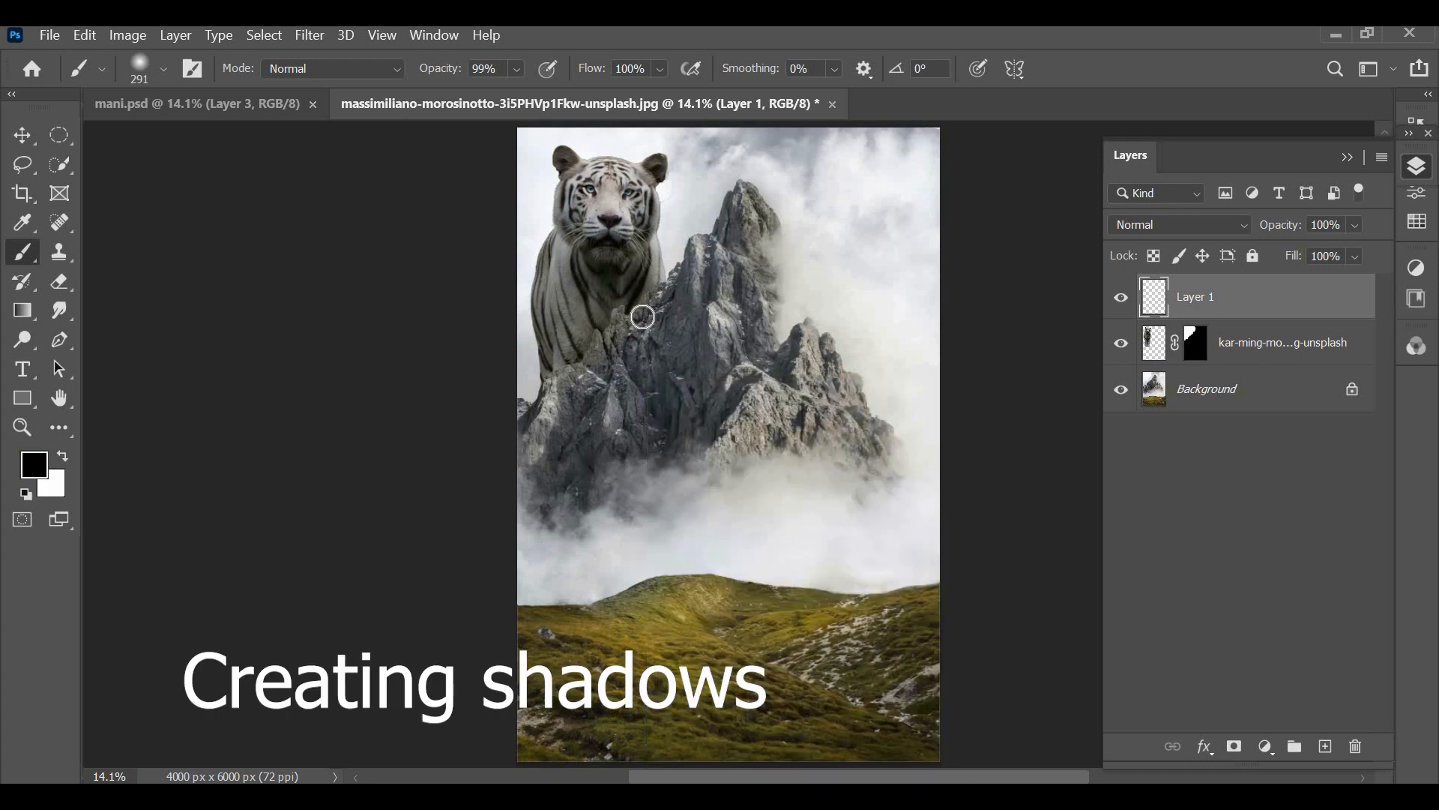
{"action": "left_click", "coordinate": [1191, 319], "text": "alt"}
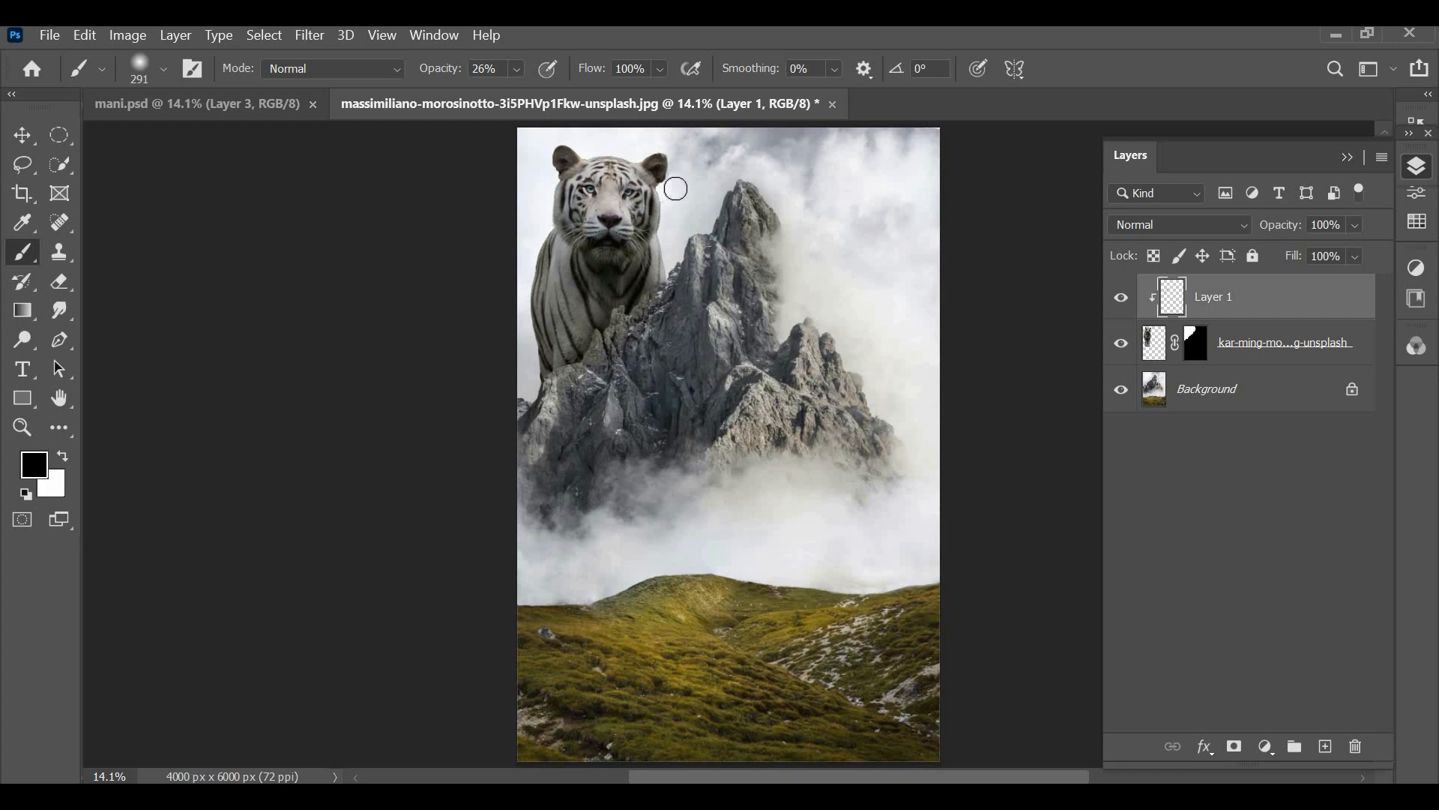
Step: Add another new layer on top and choose a 2500 px fog brush with white as the foreground colour
{"action": "left_click", "coordinate": [1325, 749]}
{"action": "right_click", "coordinate": [842, 624]}
{"action": "scroll", "coordinate": [933, 721], "scroll_direction": "down", "scroll_amount": 5}
{"action": "left_click", "coordinate": [869, 640]}
{"action": "left_click", "coordinate": [951, 644]}
{"action": "left_click", "coordinate": [607, 263]}
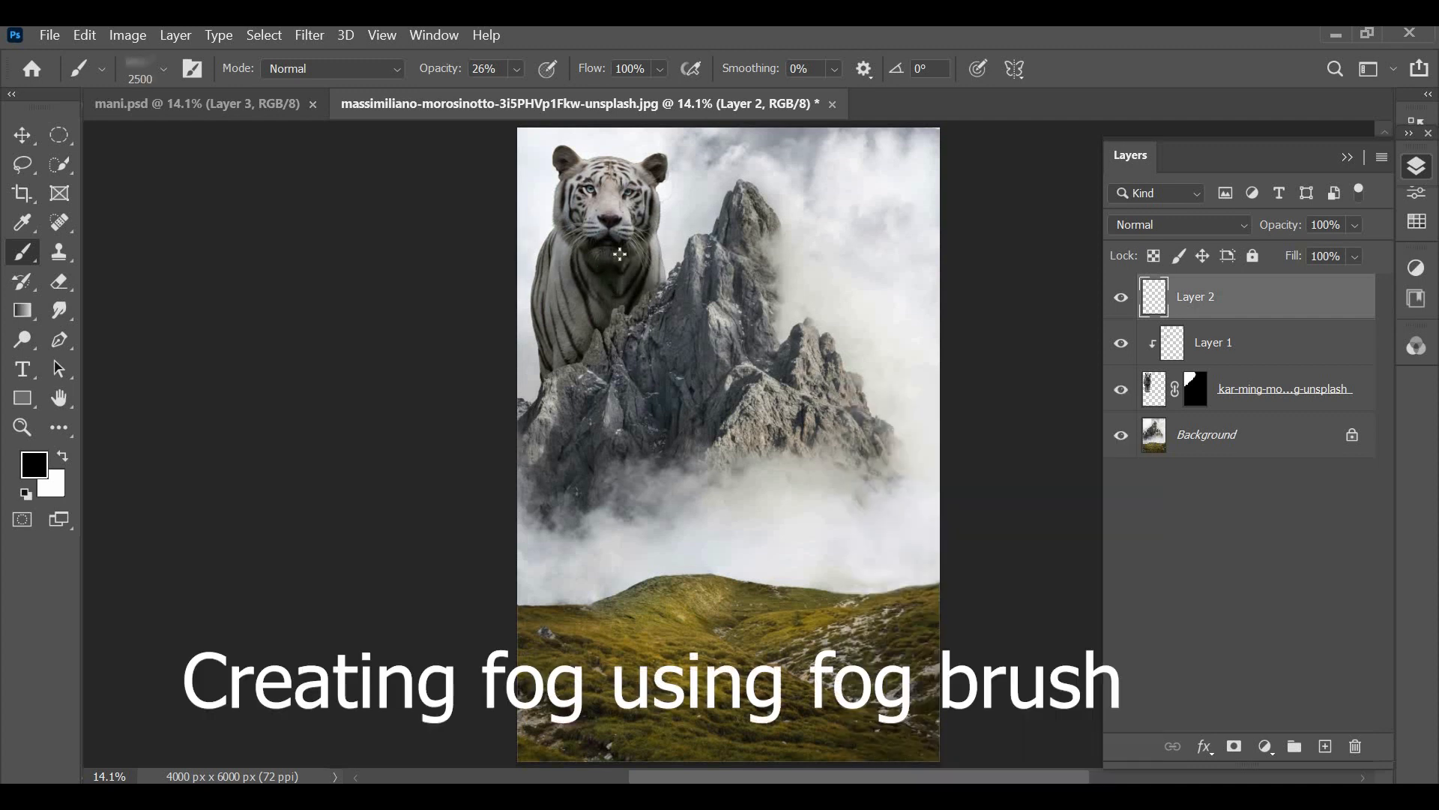
{"action": "key", "text": "x"}
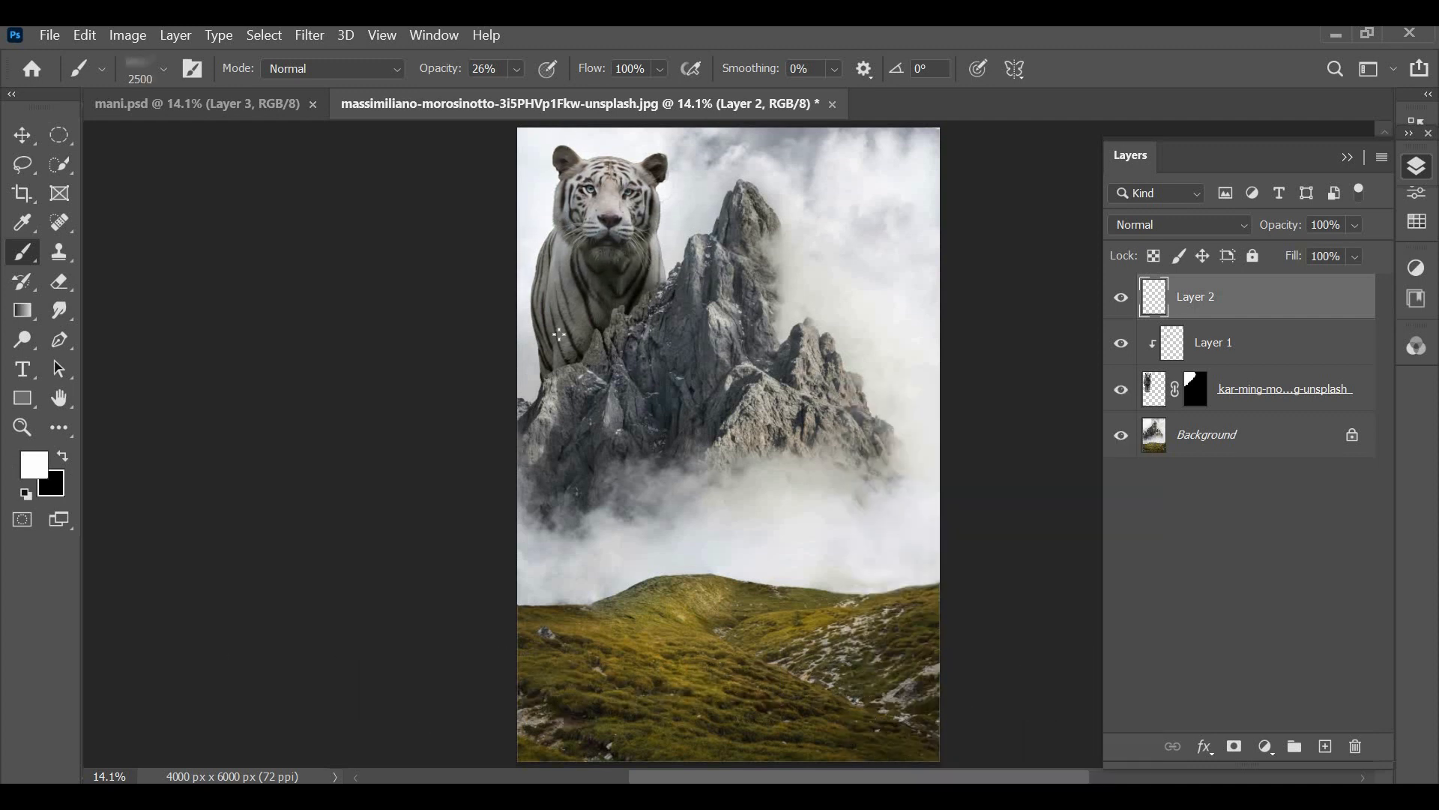
Step: Paint light white fog over the tiger's face, chest and body and the mountain slope below
{"action": "left_click", "coordinate": [615, 203]}
{"action": "left_click", "coordinate": [596, 254]}
{"action": "left_click", "coordinate": [599, 287]}
{"action": "left_click", "coordinate": [593, 311]}
{"action": "left_click", "coordinate": [628, 434]}
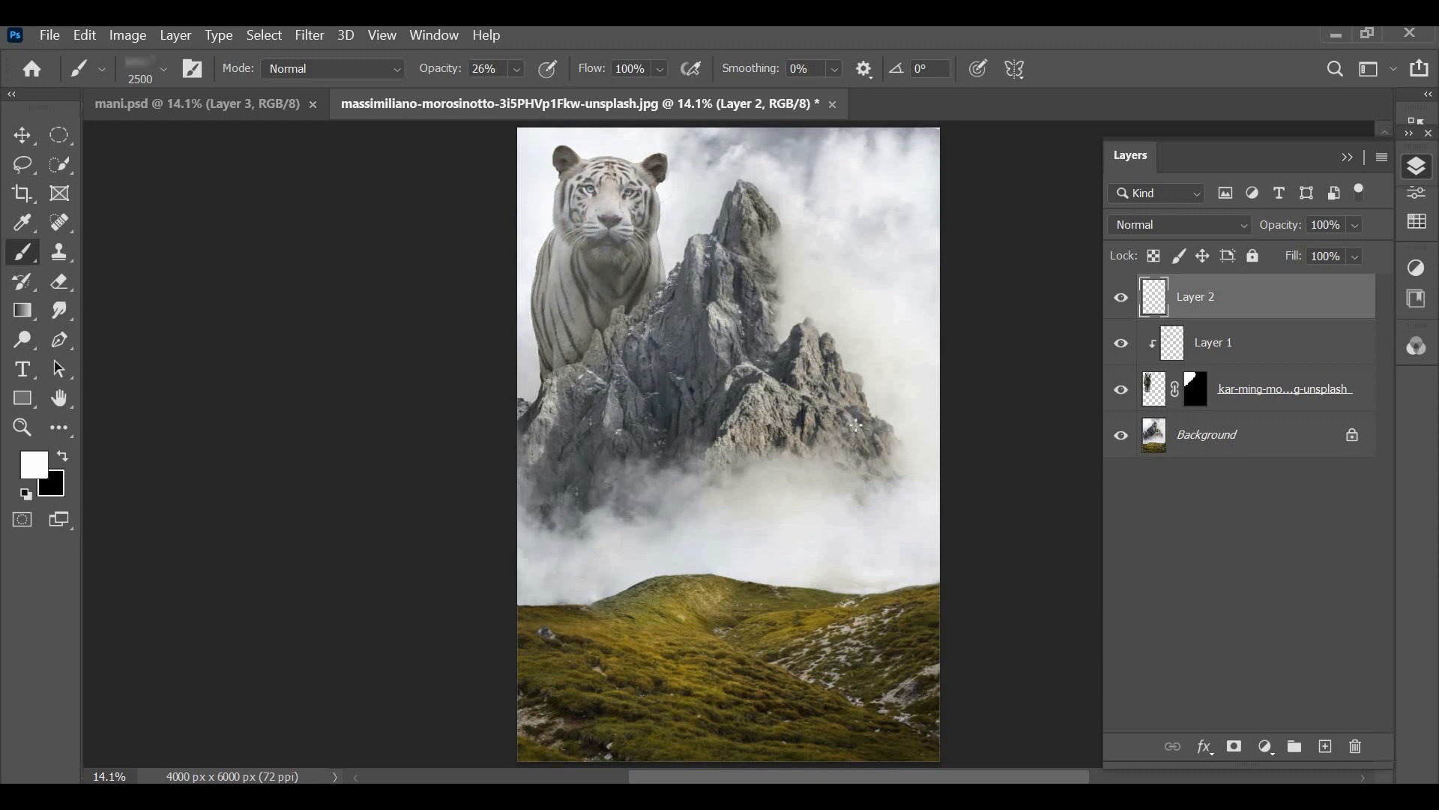
Step: Add a Curves adjustment layer above everything and lower its highlight point to output 180 at input 253 to darken the image
{"action": "left_click", "coordinate": [1266, 747]}
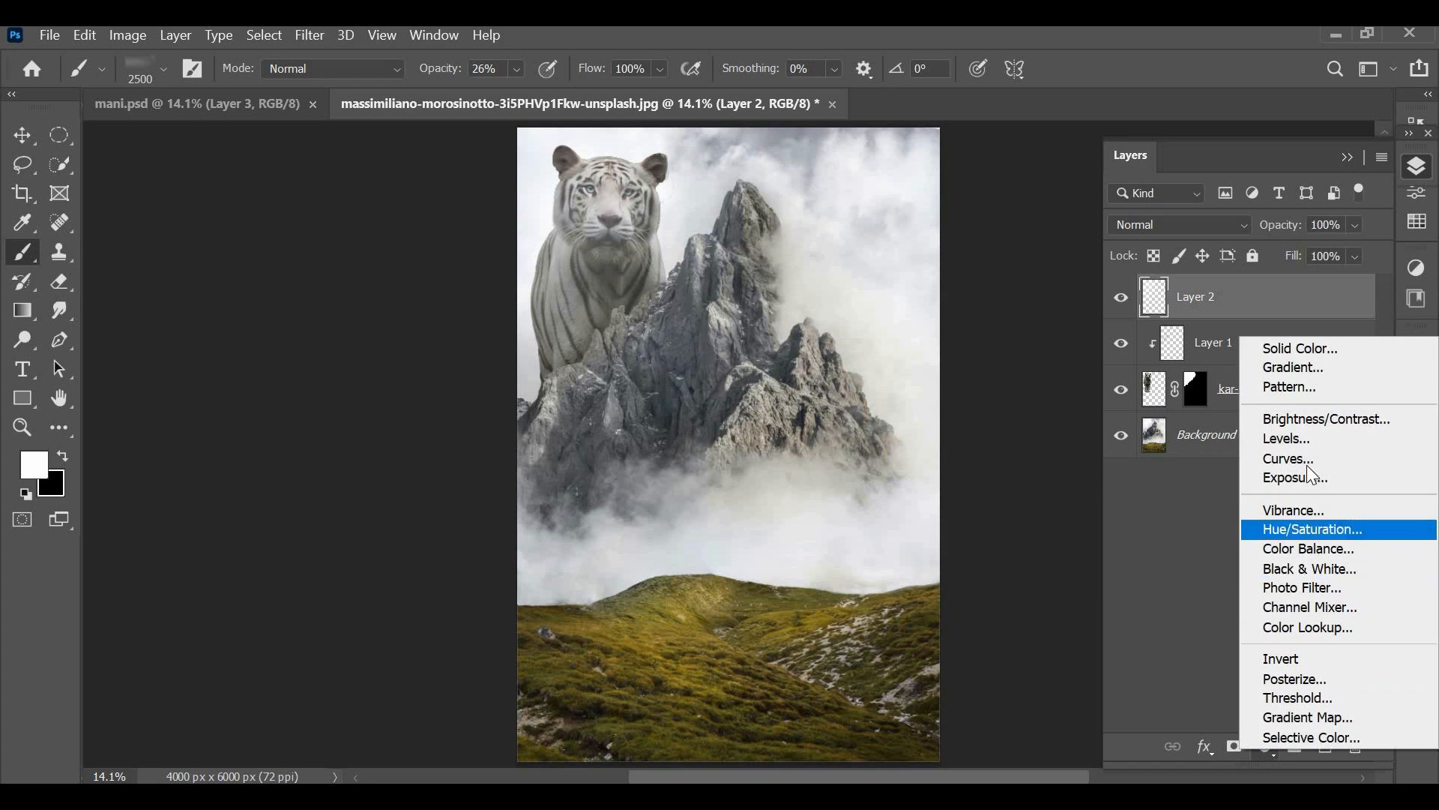
{"action": "left_click", "coordinate": [1289, 459]}
{"action": "left_click_drag", "start_coordinate": [1357, 246], "coordinate": [1357, 306]}
{"action": "left_click", "coordinate": [1347, 119]}
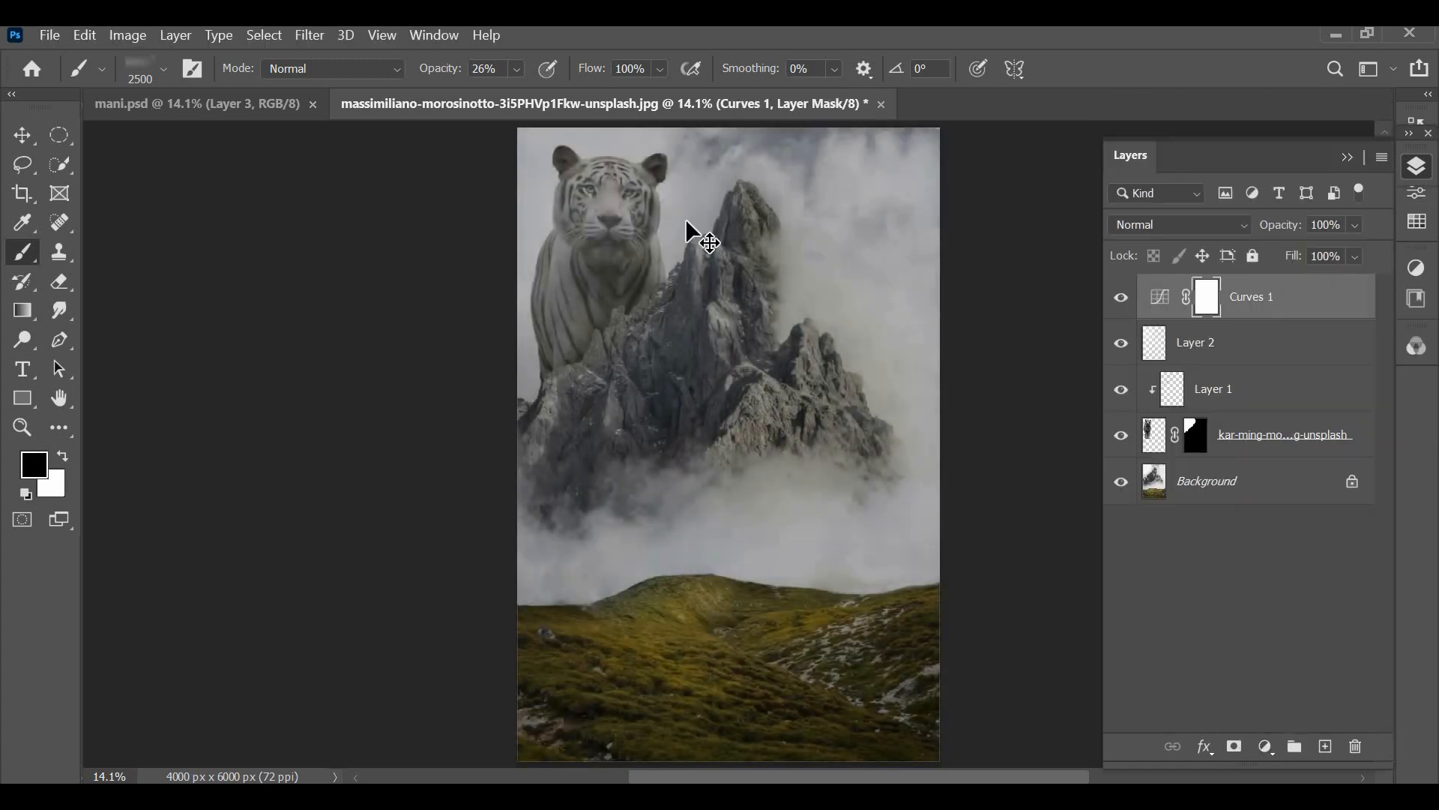
{"action": "scroll", "coordinate": [687, 221], "scroll_direction": "up", "scroll_amount": 3}
{"action": "scroll", "coordinate": [686, 221], "scroll_direction": "up", "scroll_amount": 10}
{"action": "scroll", "coordinate": [687, 221], "scroll_direction": "right", "scroll_amount": 1}
{"action": "scroll", "coordinate": [686, 221], "scroll_direction": "left", "scroll_amount": 10}
{"action": "scroll", "coordinate": [687, 221], "scroll_direction": "right", "scroll_amount": 3}
{"action": "scroll", "coordinate": [944, 492], "scroll_direction": "right", "scroll_amount": 1}
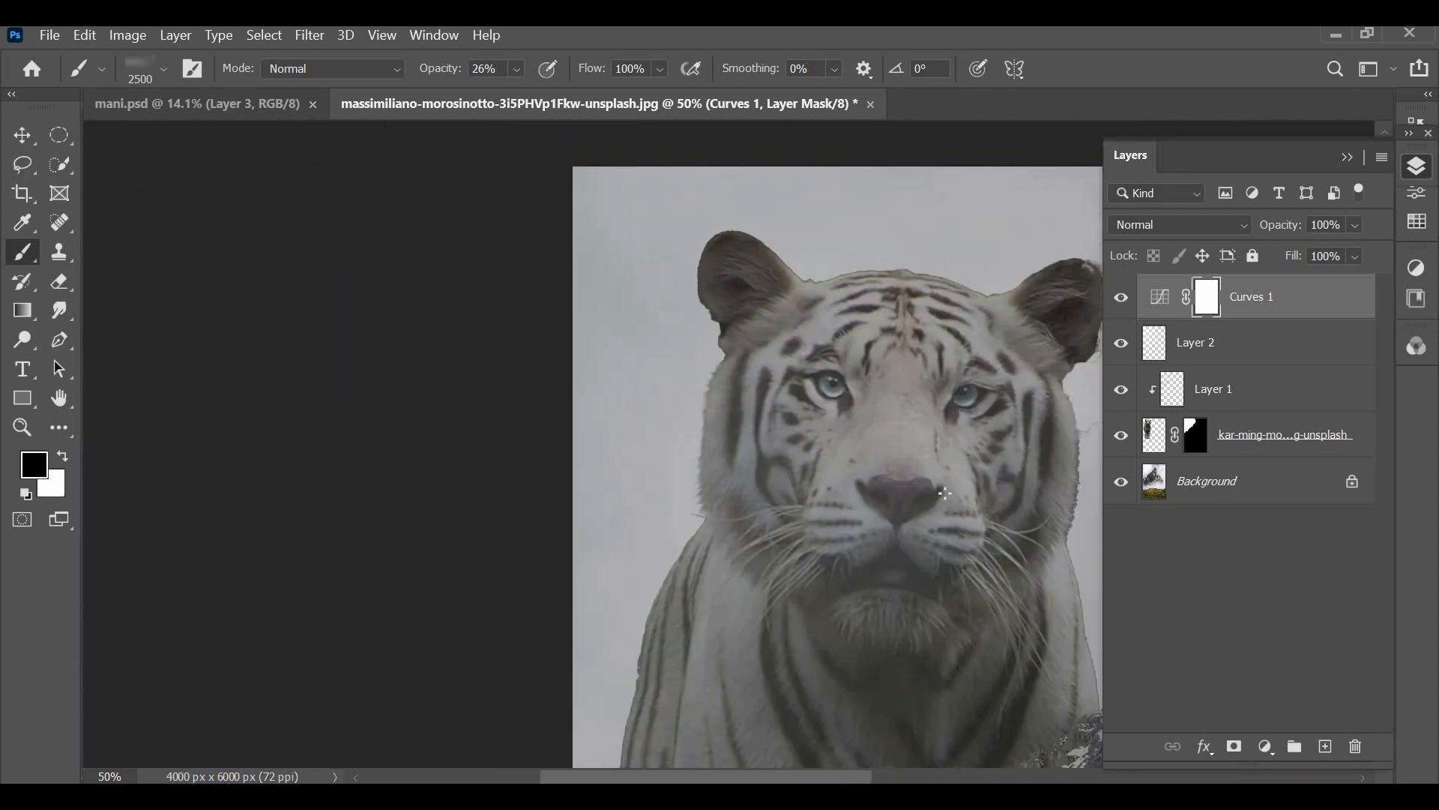
{"action": "left_click", "coordinate": [59, 135]}
{"action": "mouse_move", "coordinate": [958, 389]}
{"action": "left_mouse_down"}
{"action": "mouse_move", "coordinate": [961, 405]}
{"action": "mouse_move", "coordinate": [980, 405]}
{"action": "left_mouse_up"}
{"action": "mouse_move", "coordinate": [819, 380]}
{"action": "left_mouse_down"}
{"action": "mouse_move", "coordinate": [843, 401]}
{"action": "mouse_move", "coordinate": [836, 389]}
{"action": "left_mouse_up"}
{"action": "key", "text": "v"}
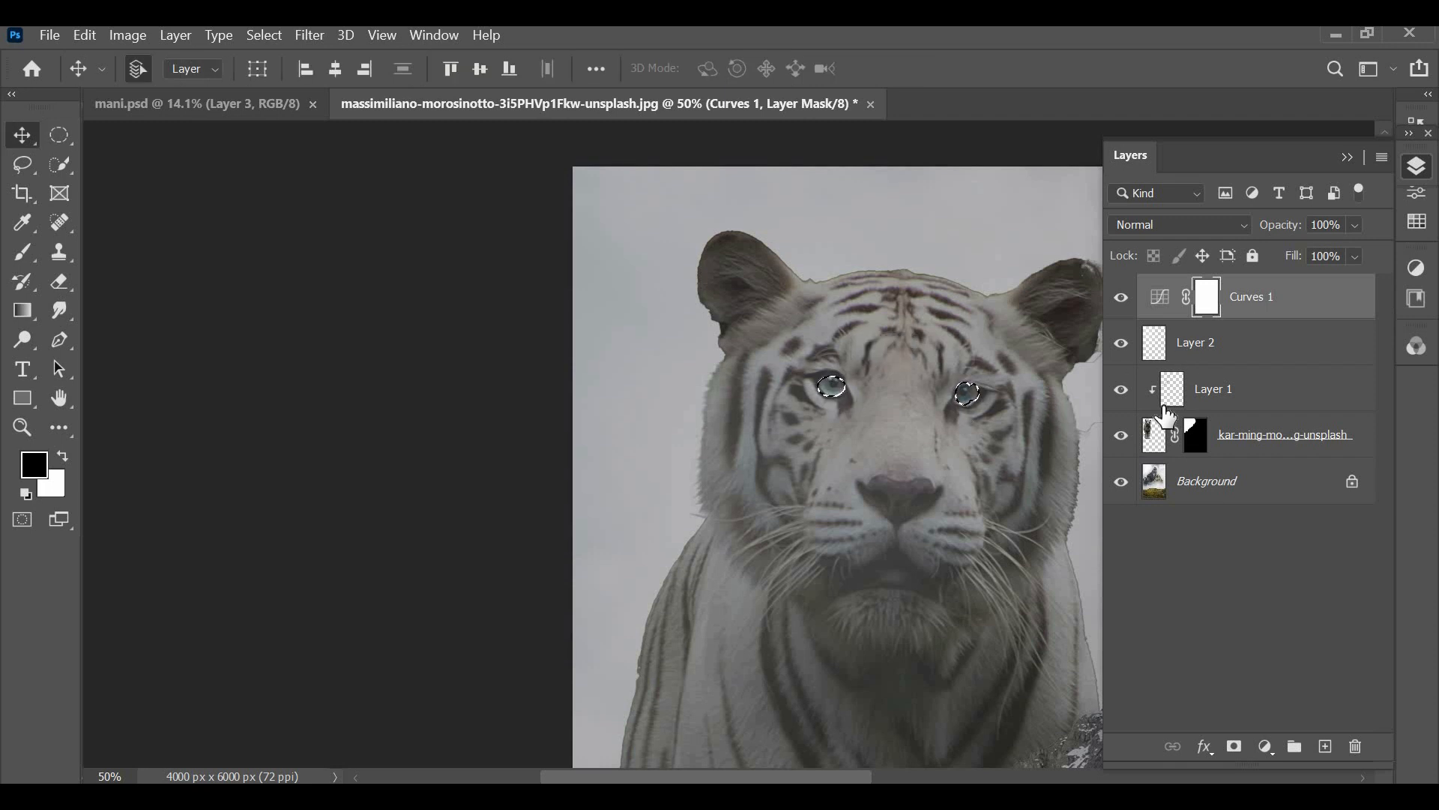
{"action": "key", "text": "ctrl+d"}
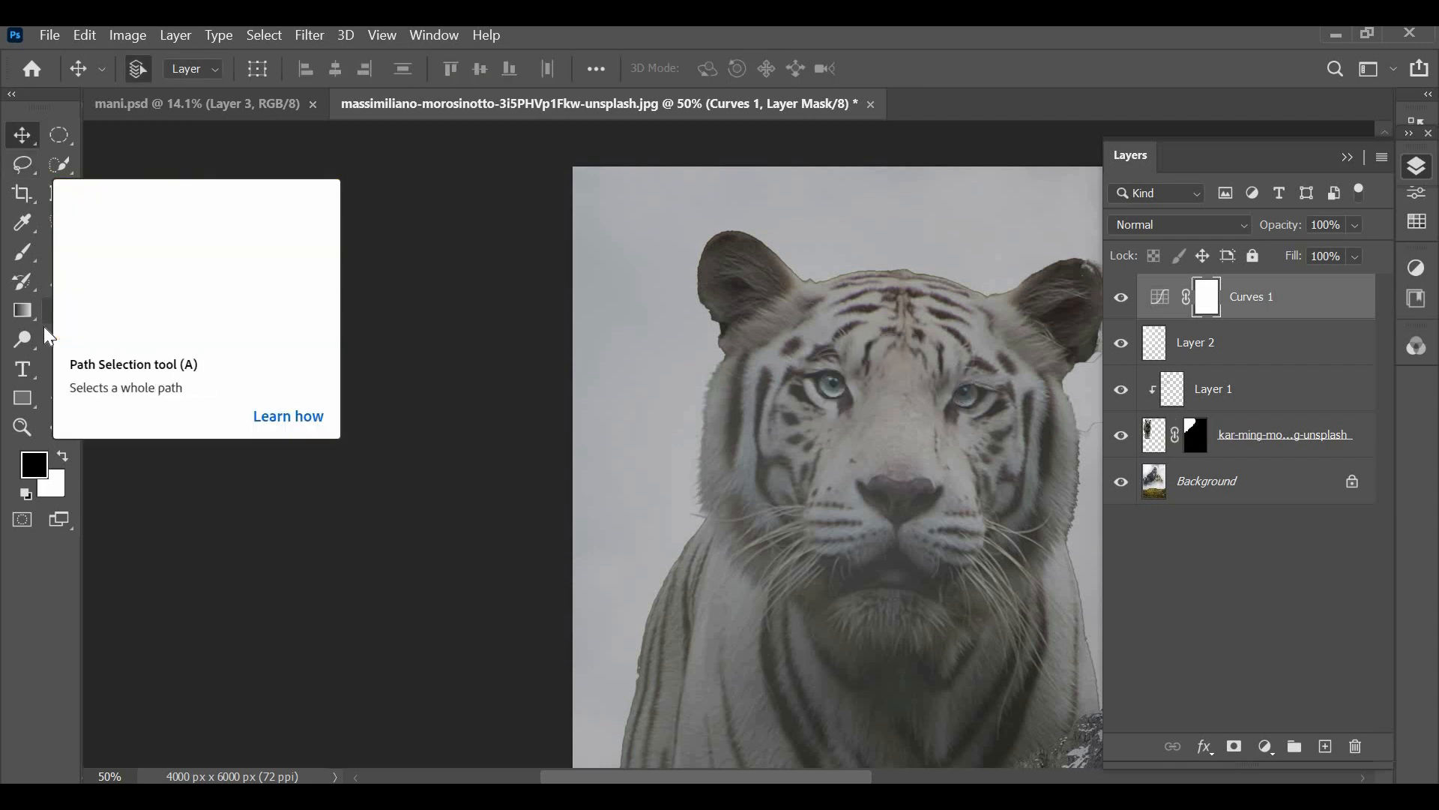
Step: Outline both of the tiger's eyes with the Pen tool and convert the paths into a selection
{"action": "key", "text": "p"}
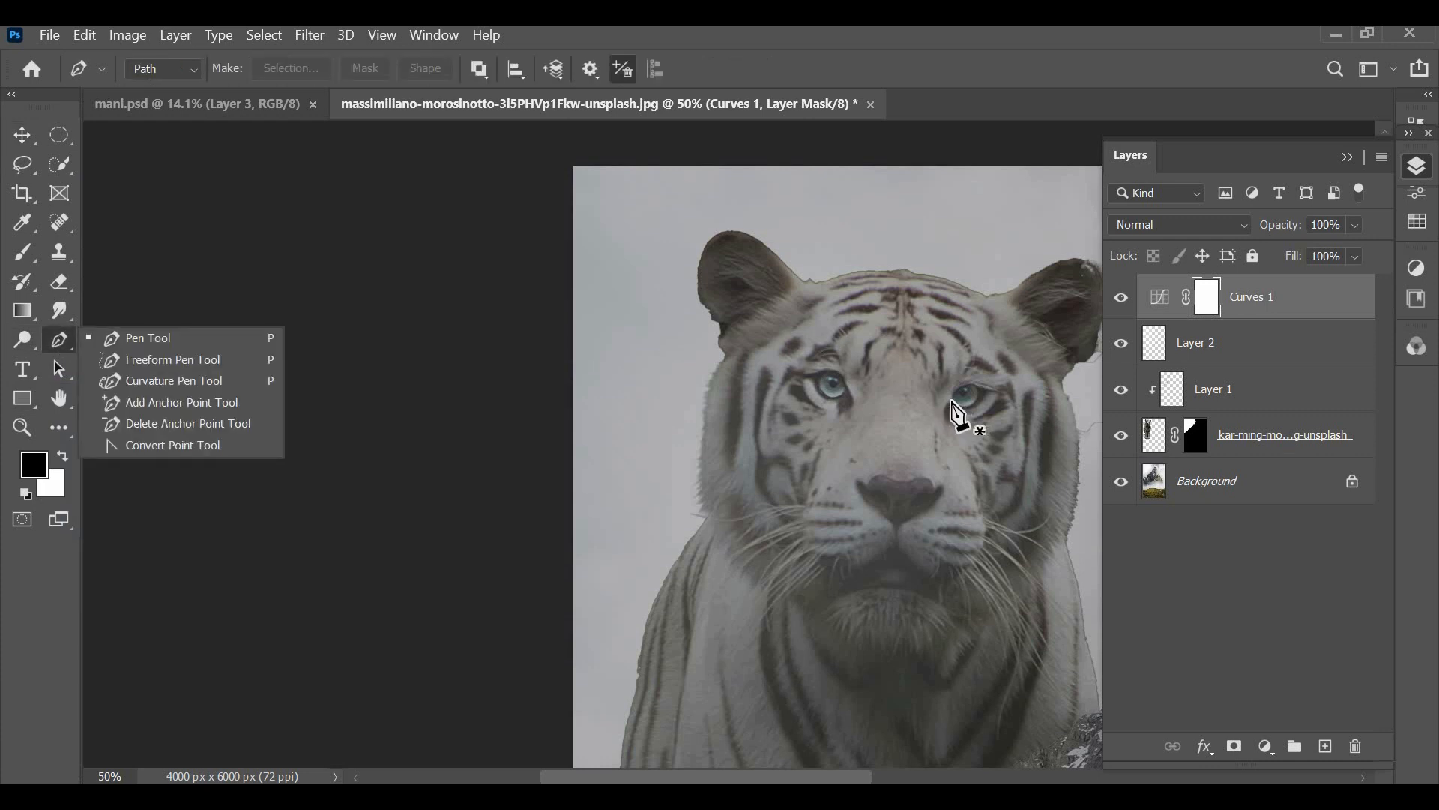
{"action": "left_click", "coordinate": [951, 400]}
{"action": "left_click_drag", "start_coordinate": [979, 386], "coordinate": [999, 398]}
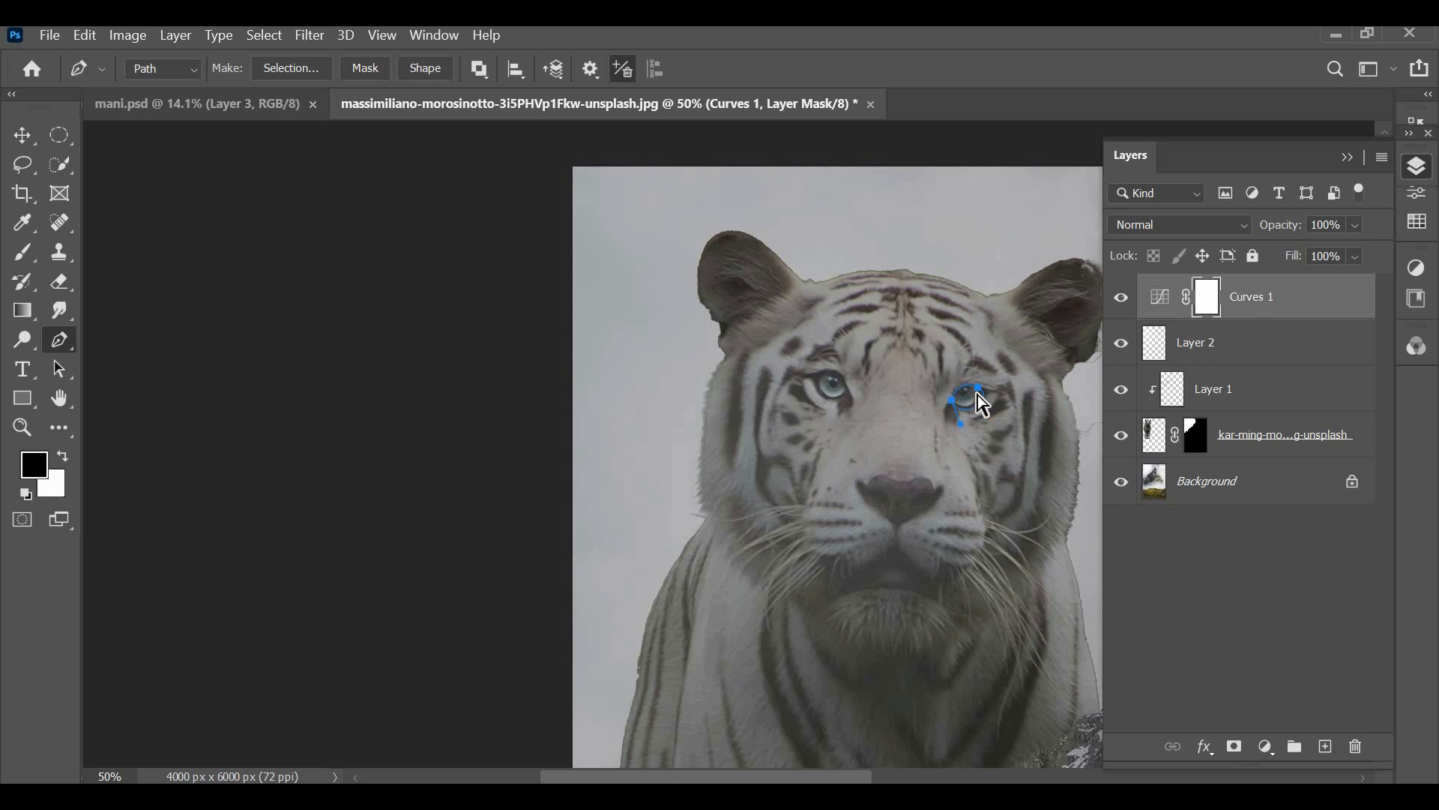
{"action": "left_click", "coordinate": [979, 387], "text": "alt"}
{"action": "key", "text": "ctrl+Return"}
{"action": "left_click", "coordinate": [847, 390]}
{"action": "left_click_drag", "start_coordinate": [789, 389], "coordinate": [788, 390]}
{"action": "left_click", "coordinate": [815, 377], "text": "alt"}
{"action": "key", "text": "Return"}
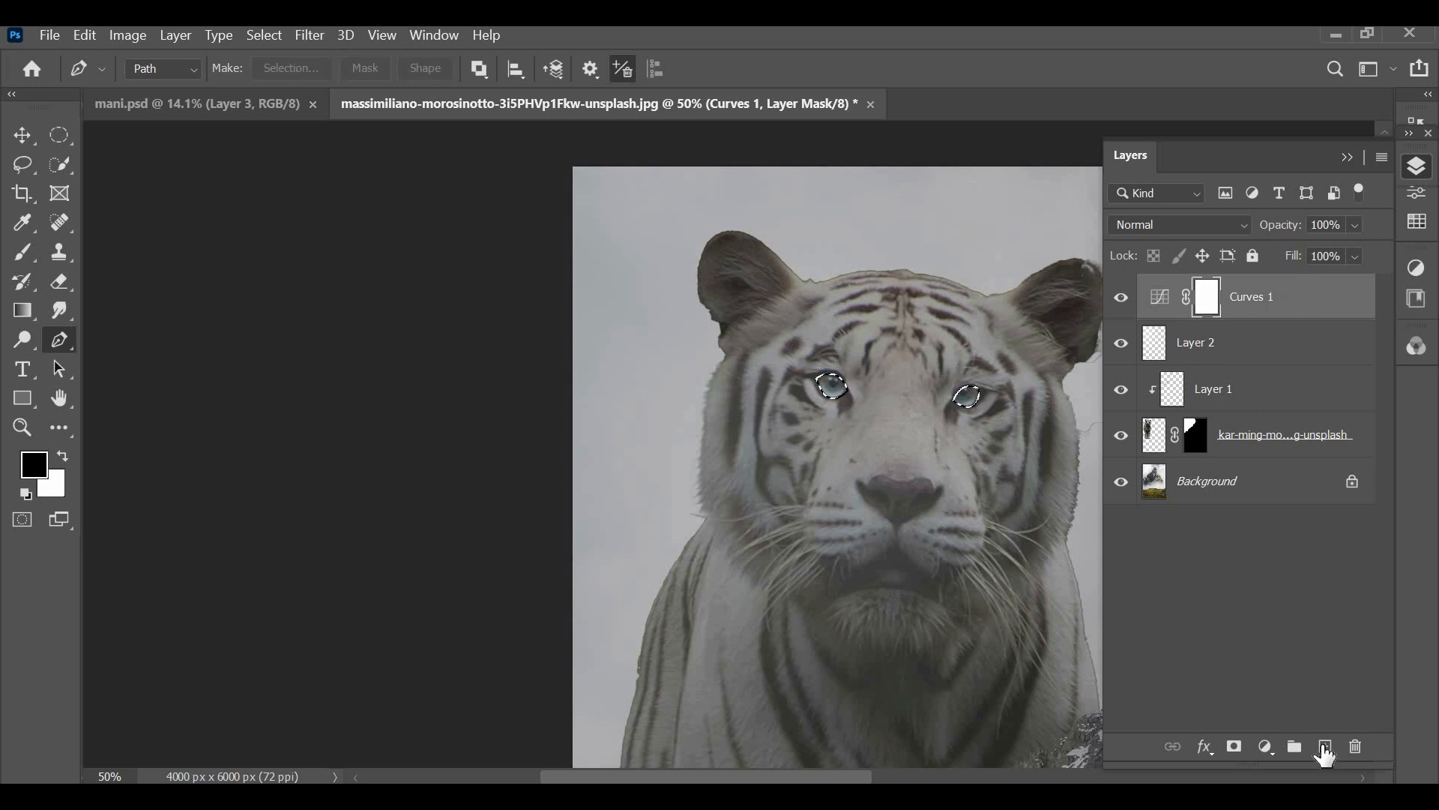
Step: Add a Color Balance adjustment limited to the eyes, setting Yellow–Blue to -100 for midtones and shifting highlights strongly toward yellow
{"action": "left_click", "coordinate": [1266, 748]}
{"action": "left_click", "coordinate": [1299, 547]}
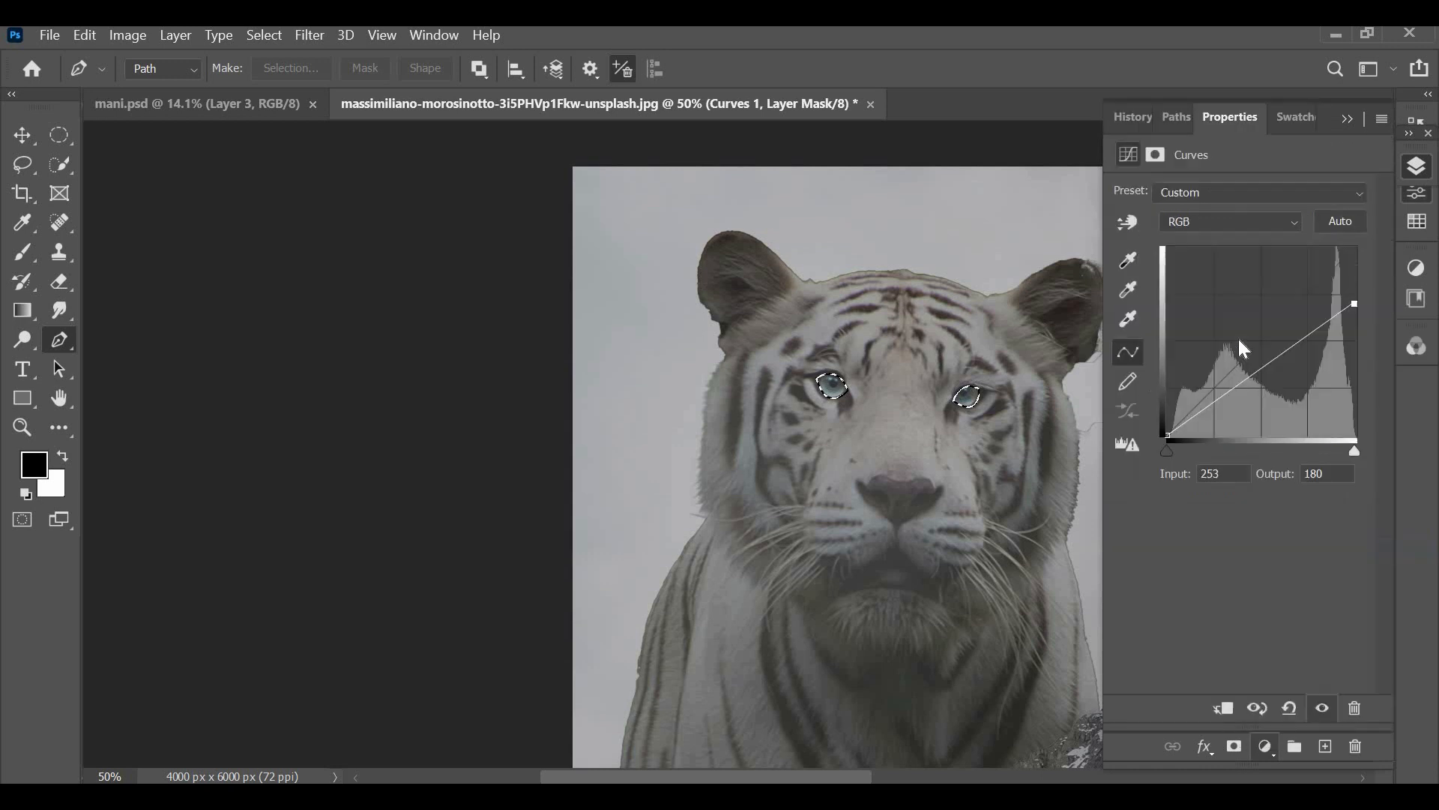
{"action": "left_click_drag", "start_coordinate": [1208, 316], "coordinate": [1120, 262]}
{"action": "left_click", "coordinate": [1186, 193]}
{"action": "left_click", "coordinate": [1174, 246]}
{"action": "left_click_drag", "start_coordinate": [1209, 316], "coordinate": [1100, 313]}
{"action": "left_click", "coordinate": [1179, 196]}
{"action": "left_click", "coordinate": [1175, 228]}
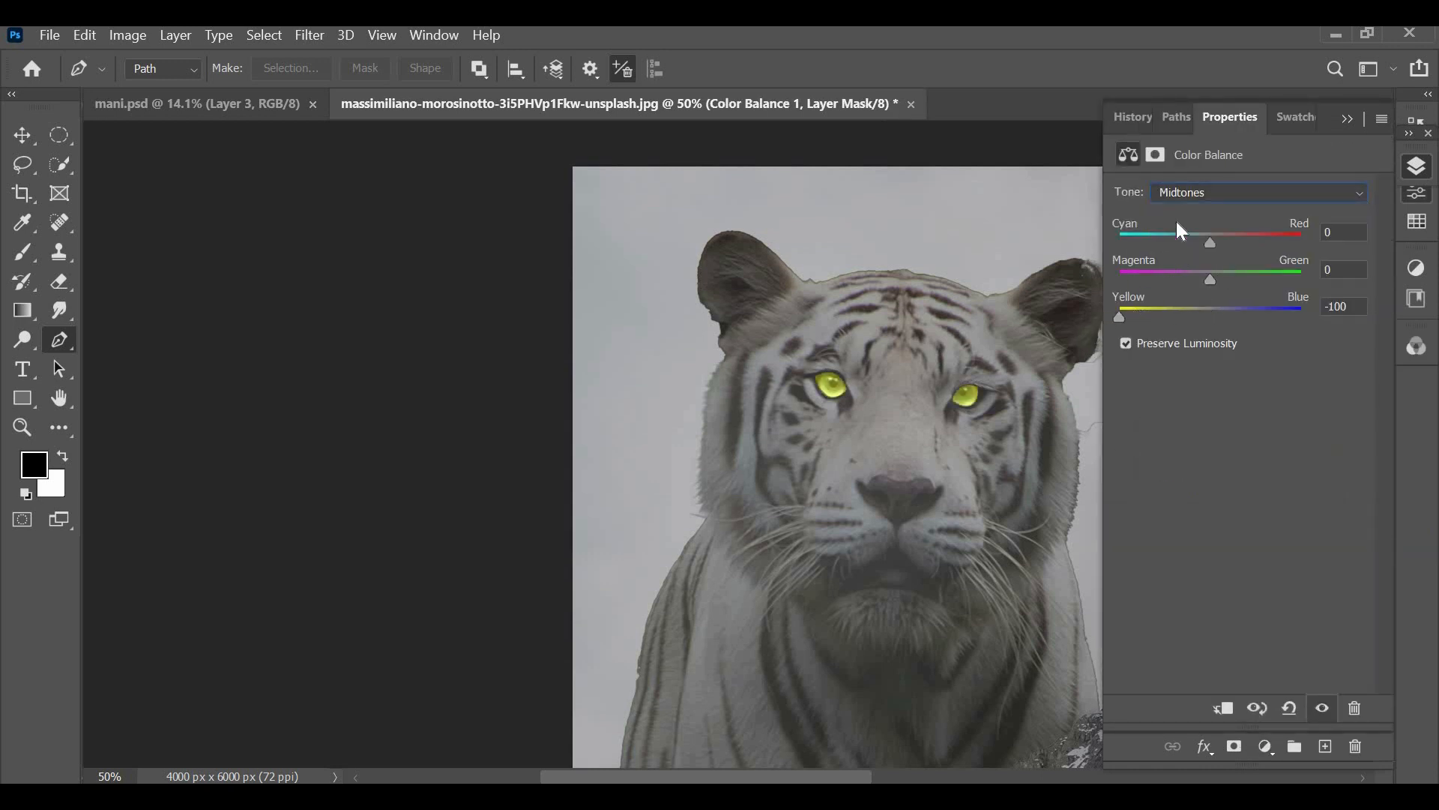
{"action": "left_click", "coordinate": [1175, 193]}
{"action": "left_click", "coordinate": [1176, 213]}
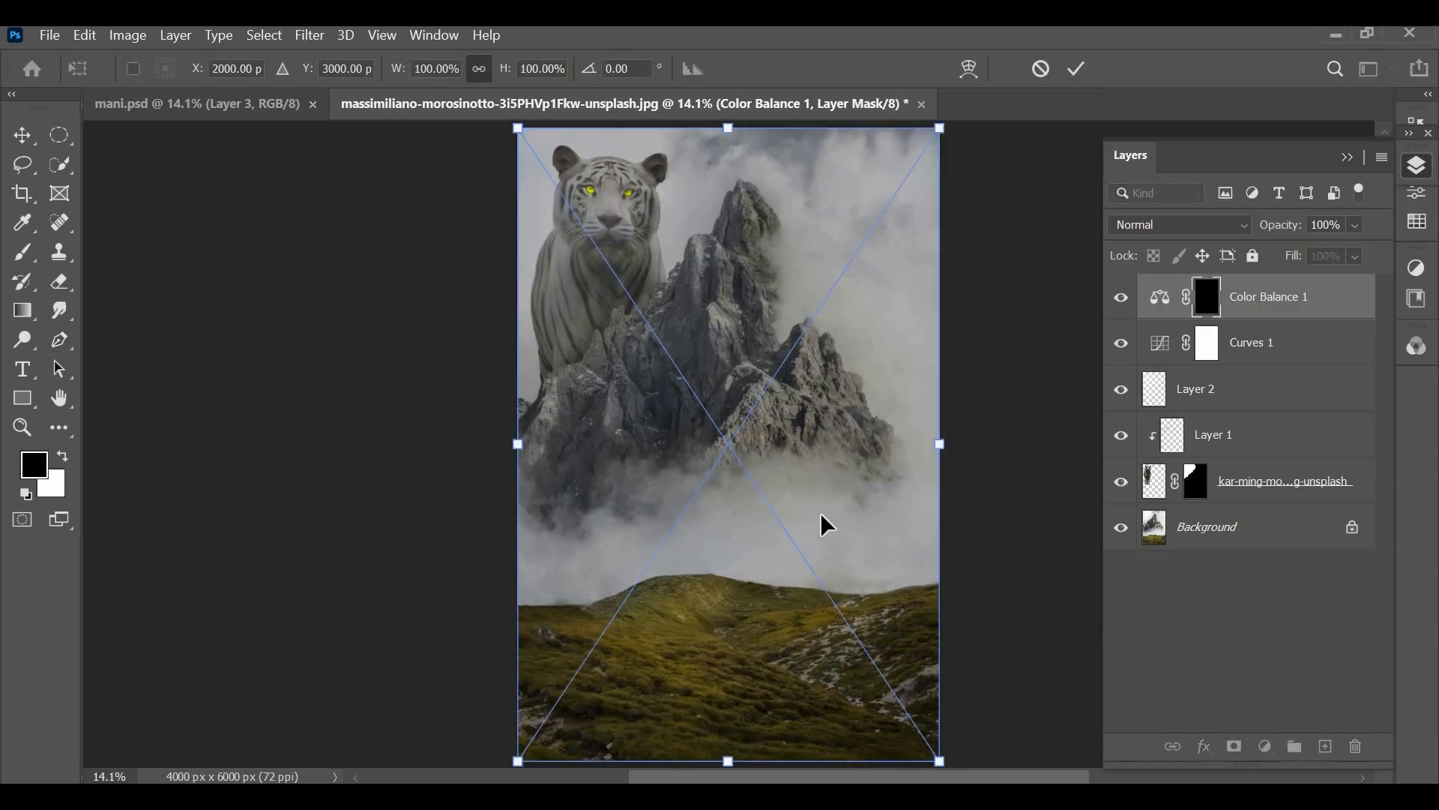
Step: Place the cave photo of the man in the red jacket and select only the man, removing the stray cave areas from the selection
{"action": "key", "text": "Return"}
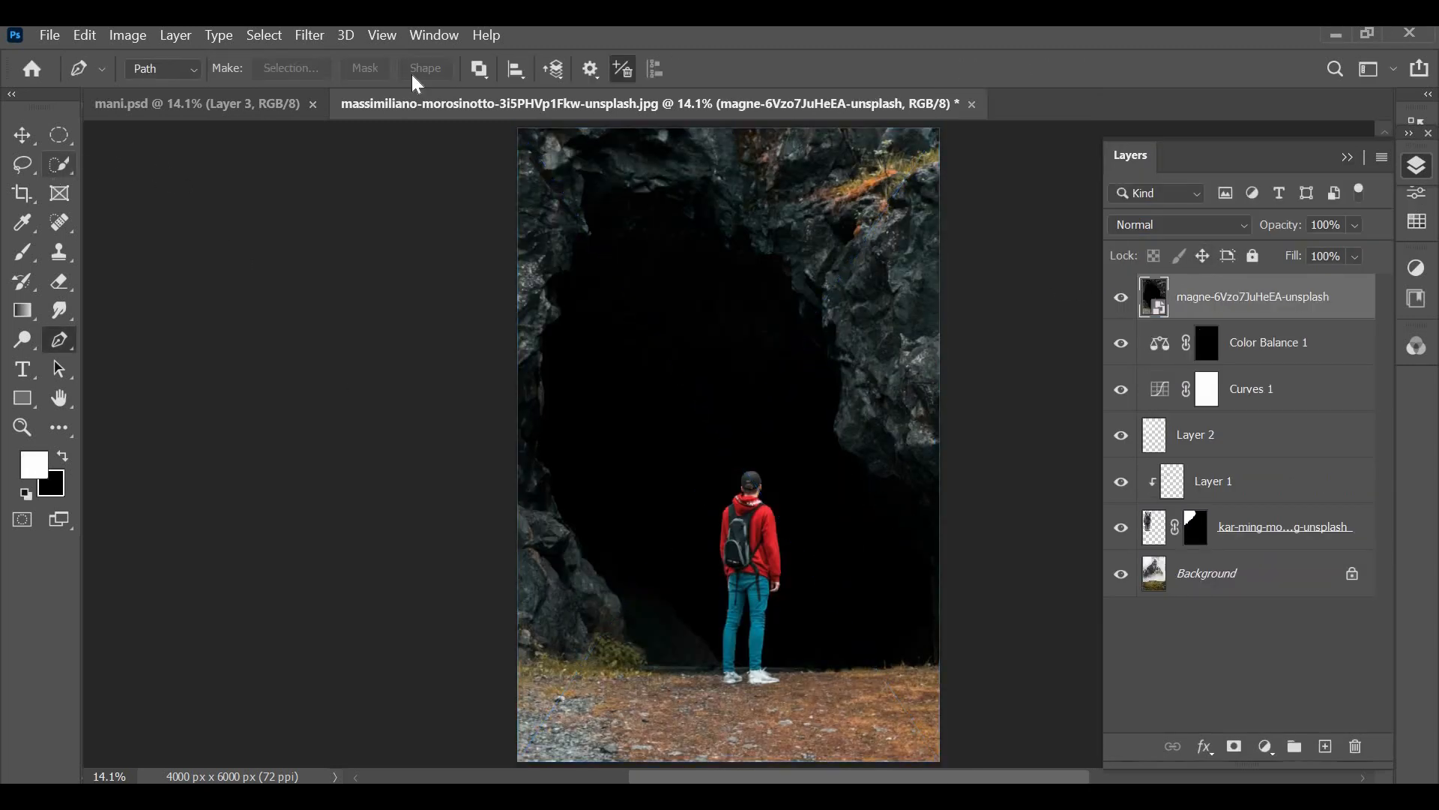
{"action": "left_click", "coordinate": [60, 164]}
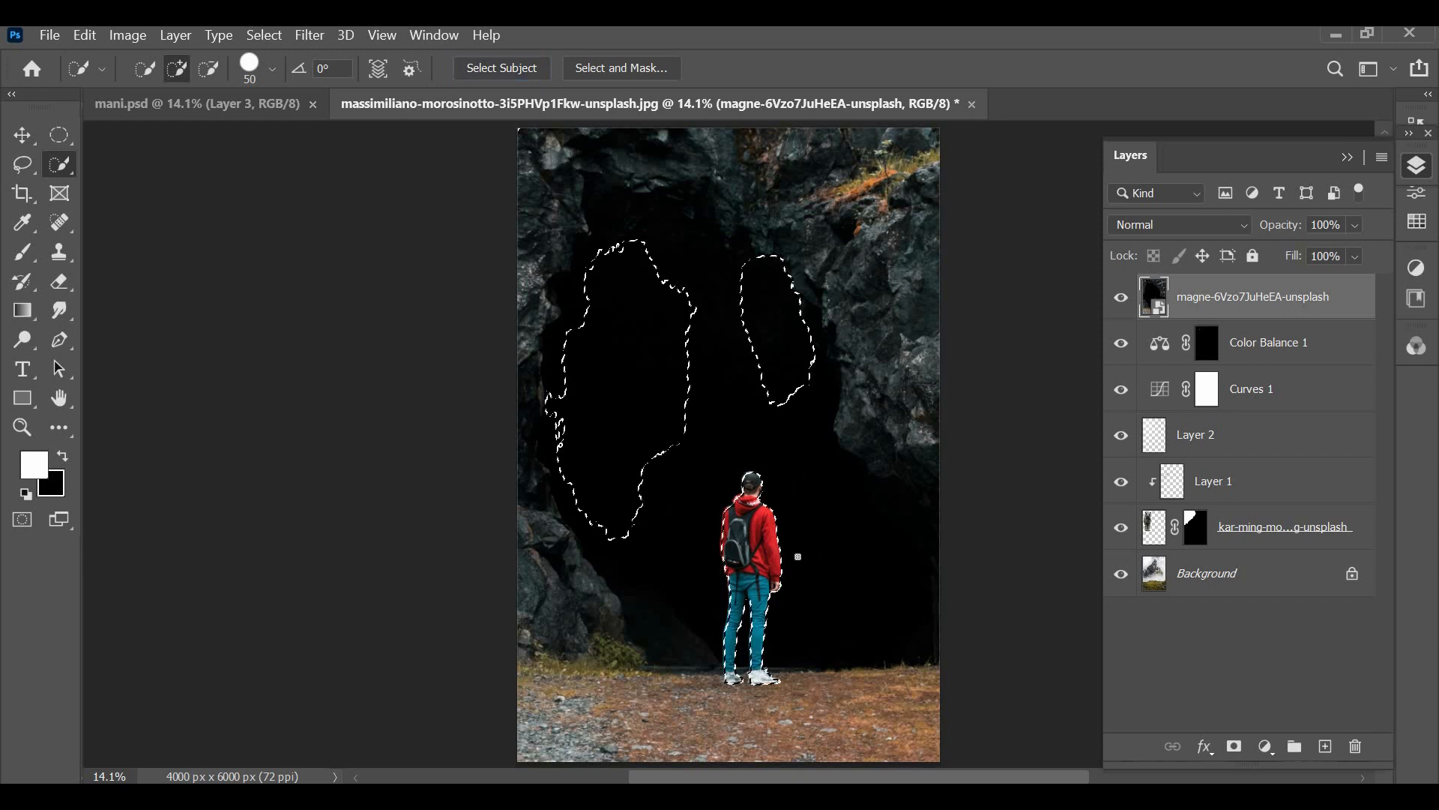
{"action": "key", "text": "l"}
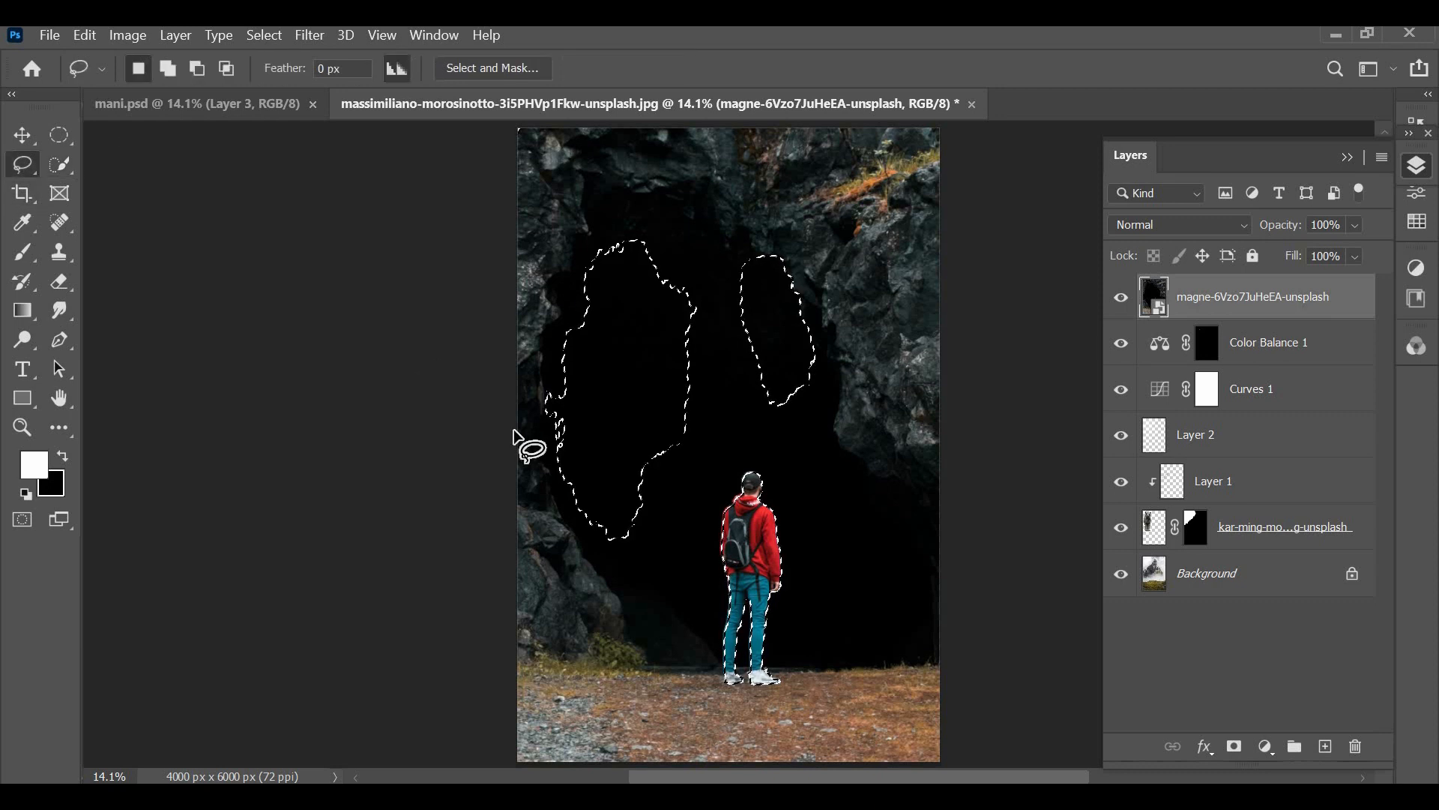
{"action": "mouse_move", "coordinate": [632, 577]}
{"action": "left_mouse_down"}
{"action": "mouse_move", "coordinate": [741, 460]}
{"action": "mouse_move", "coordinate": [773, 198]}
{"action": "mouse_move", "coordinate": [500, 330]}
{"action": "mouse_move", "coordinate": [600, 579]}
{"action": "left_mouse_up"}
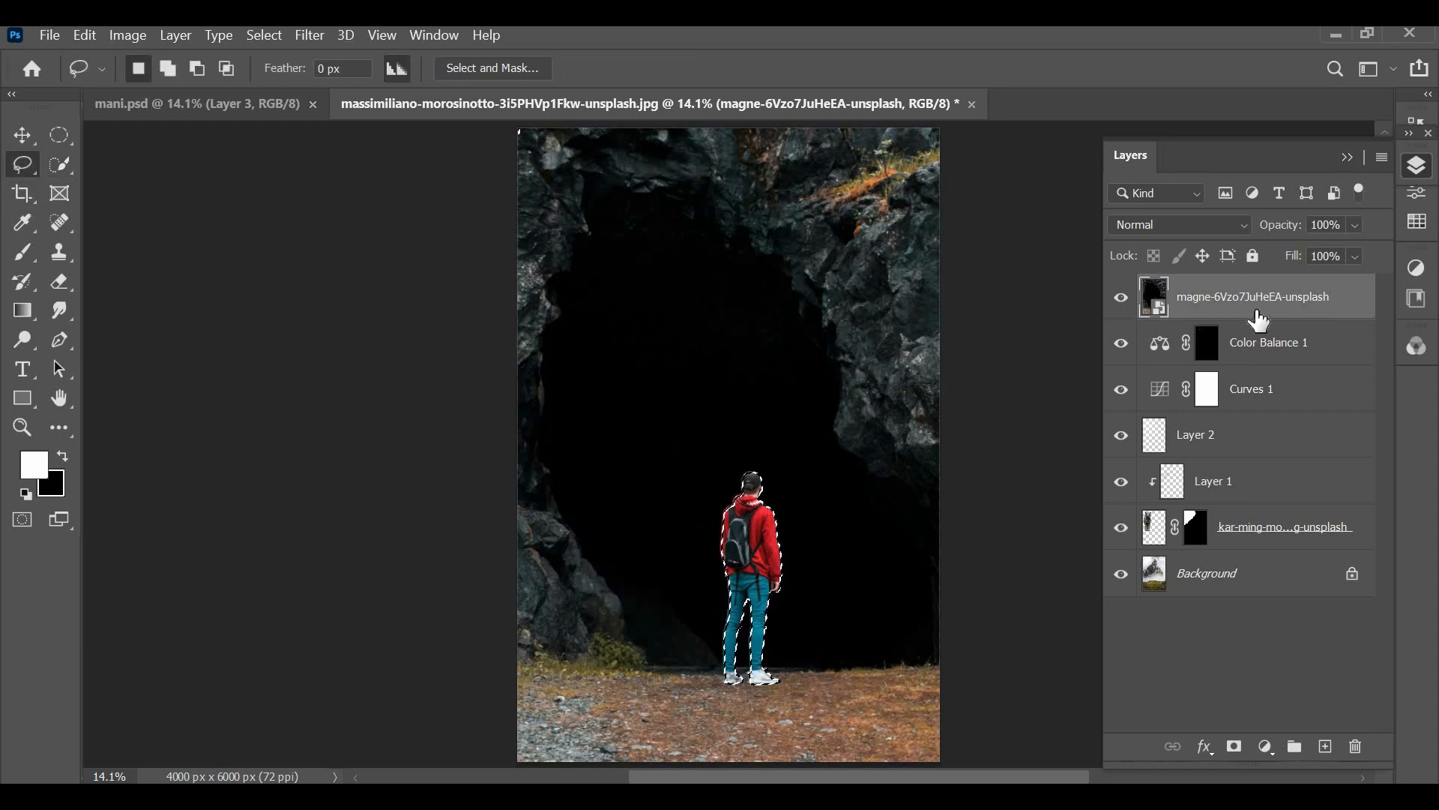
Step: Copy the selected man onto his own layer and hide the original cave photo layer
{"action": "key", "text": "ctrl+j"}
{"action": "left_click", "coordinate": [1121, 343]}
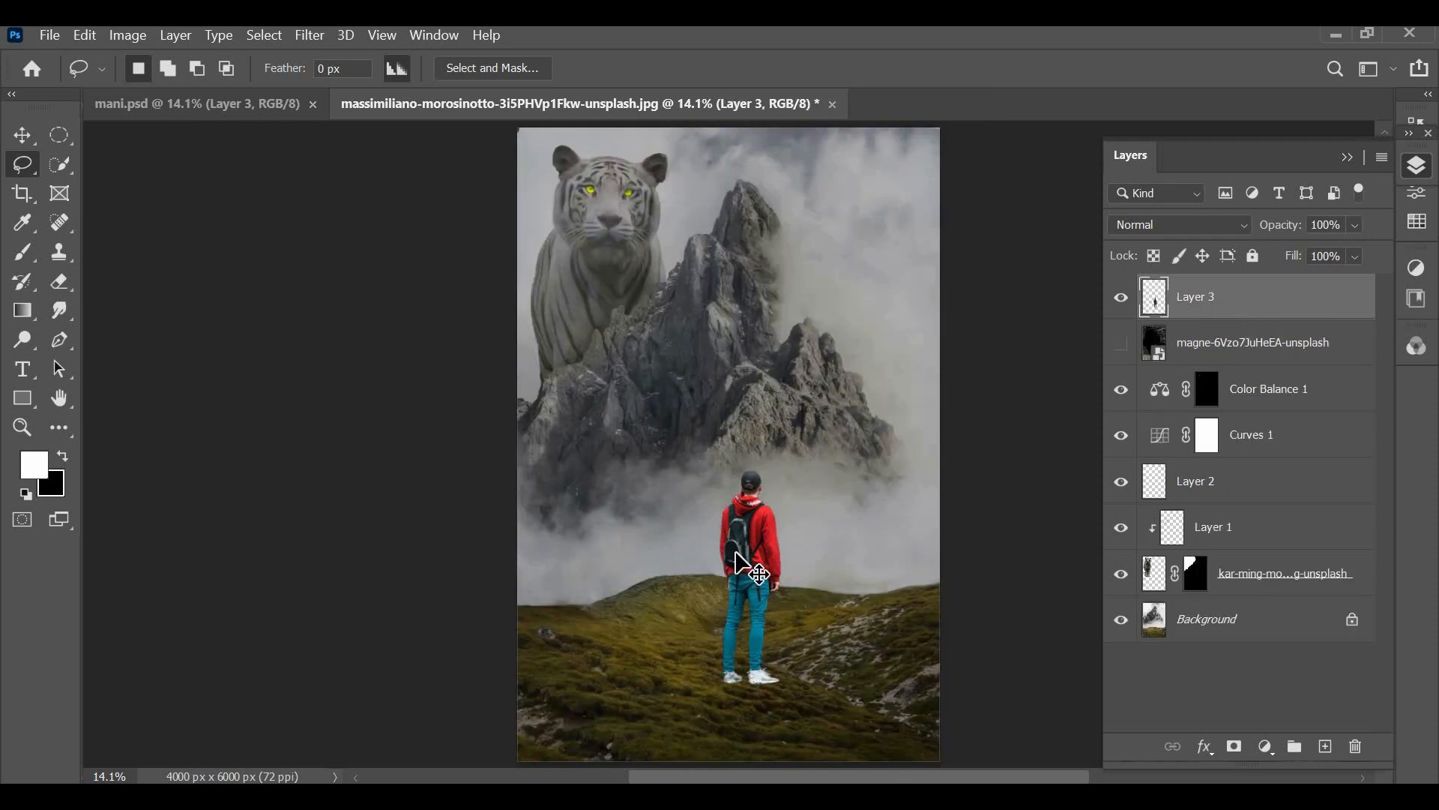
Step: Flip the cut-out man horizontally and position him on the grassy slope just to the right of the hill crest
{"action": "key", "text": "v"}
{"action": "left_click_drag", "start_coordinate": [697, 587], "coordinate": [698, 584]}
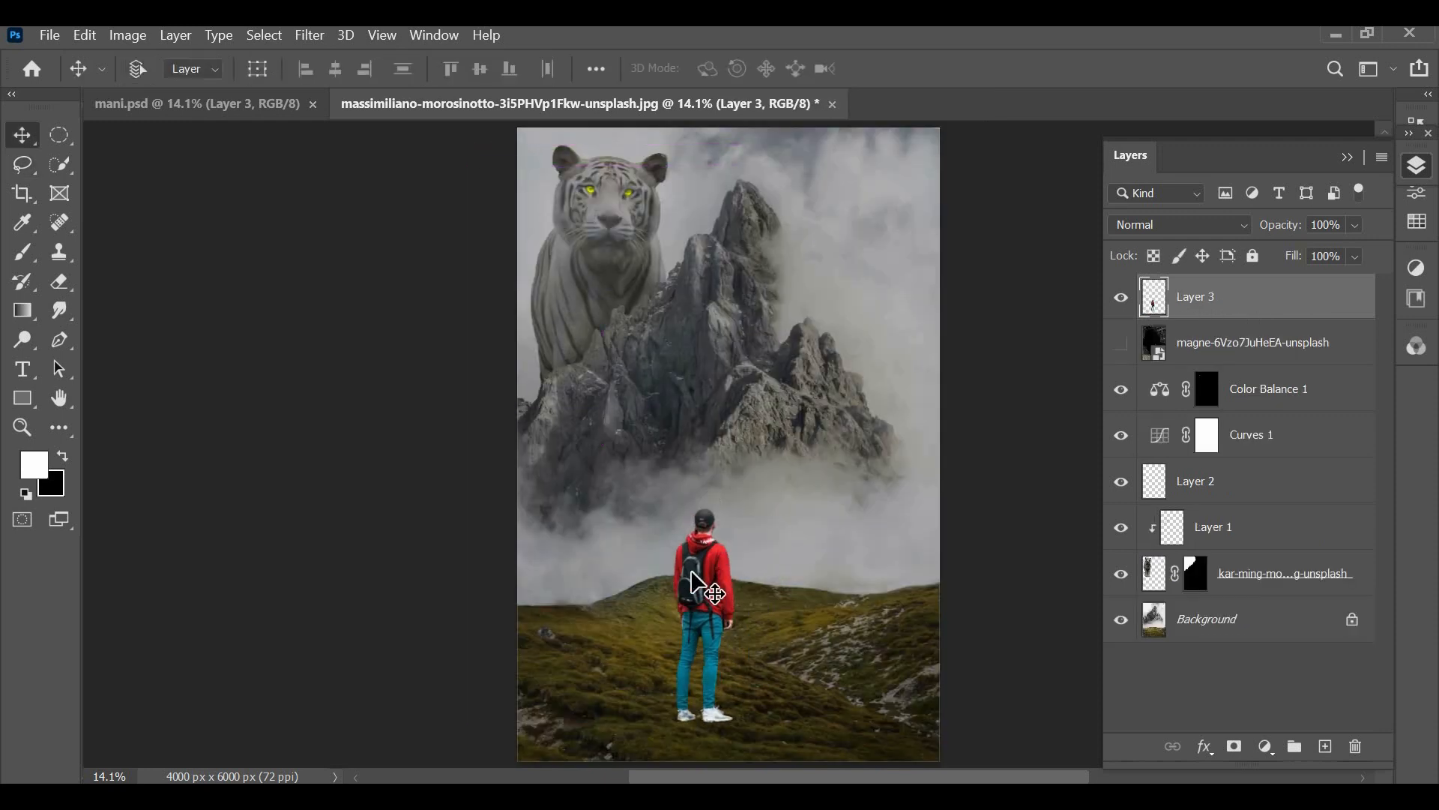
{"action": "key", "text": "ctrl+t"}
{"action": "right_click", "coordinate": [711, 574]}
{"action": "left_click", "coordinate": [771, 540]}
{"action": "left_click_drag", "start_coordinate": [764, 603], "coordinate": [800, 580]}
{"action": "key", "text": "Return"}
{"action": "left_click_drag", "start_coordinate": [654, 581], "coordinate": [790, 568]}
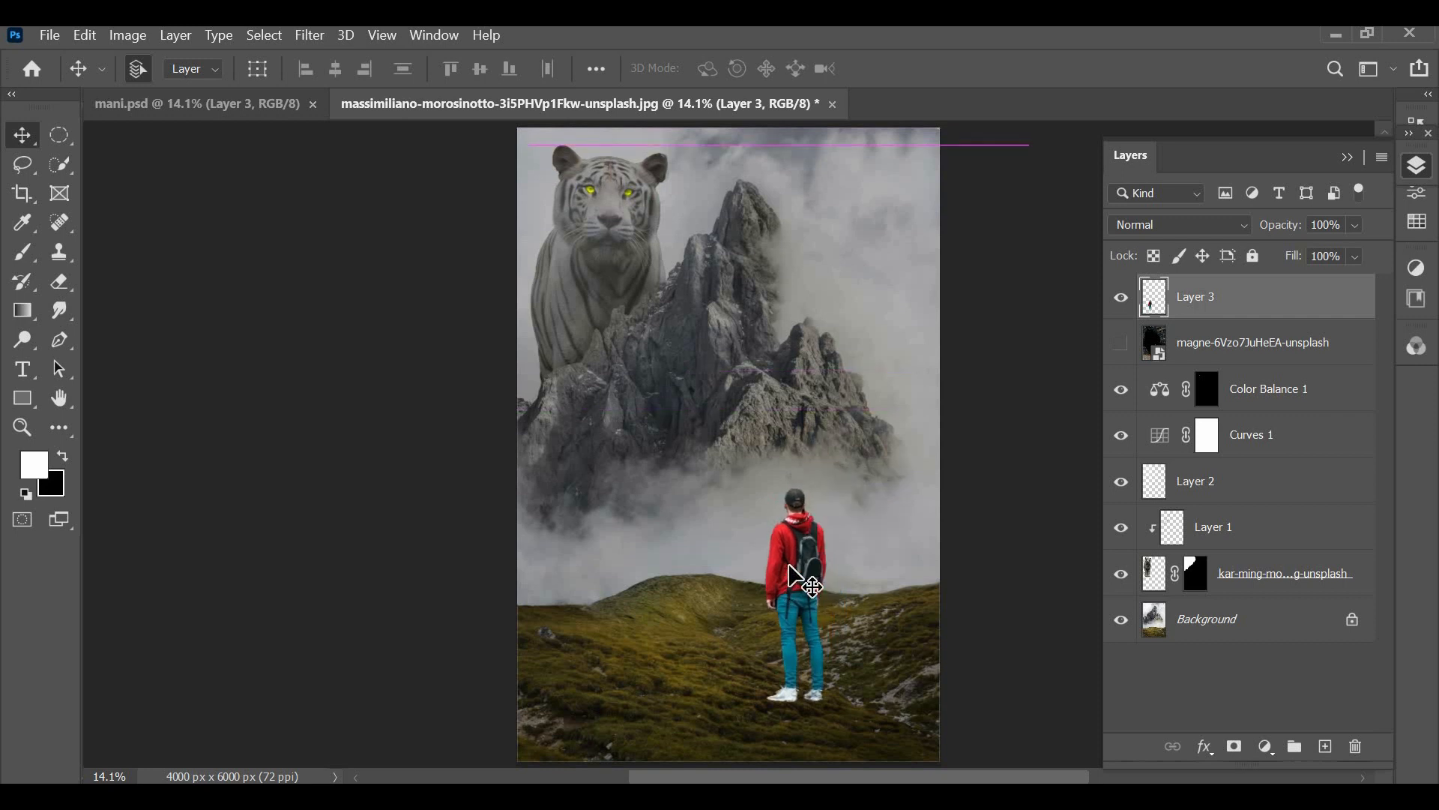
Step: Lasso the man's white shoes and delete them so his legs end in the grass, then clear the selection
{"action": "scroll", "coordinate": [791, 577], "scroll_direction": "up", "scroll_amount": 2}
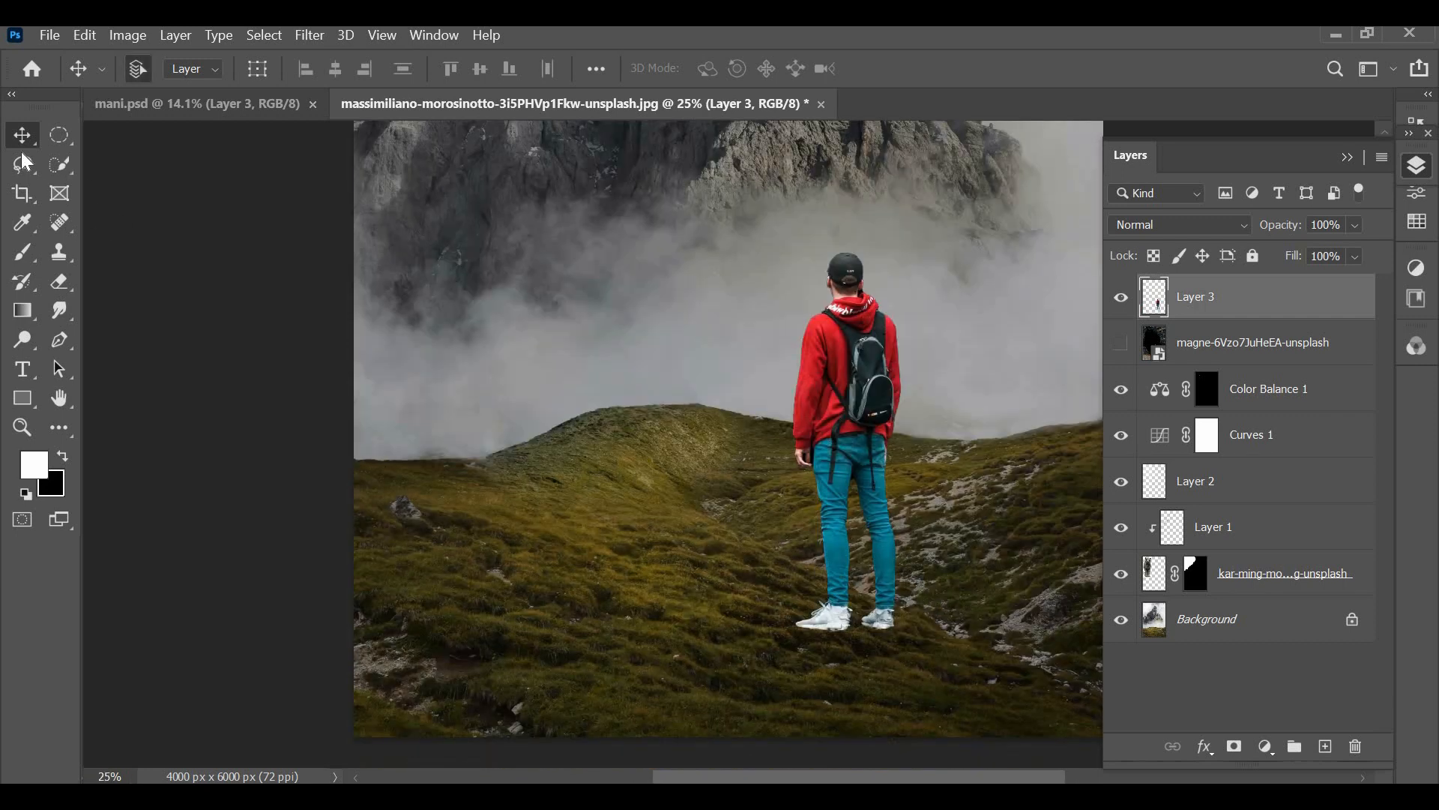
{"action": "left_click", "coordinate": [23, 163]}
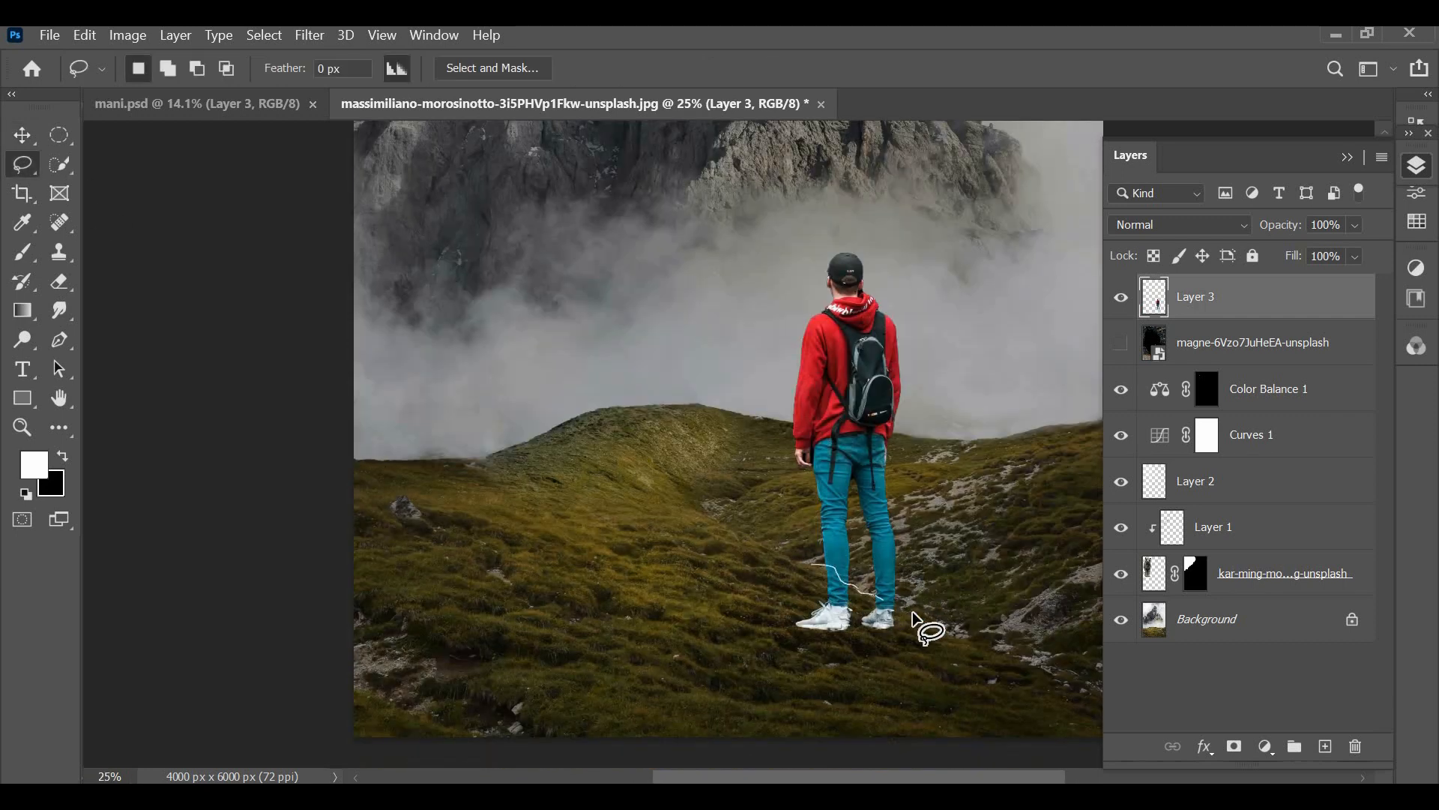
{"action": "left_click_drag", "start_coordinate": [815, 571], "coordinate": [816, 569]}
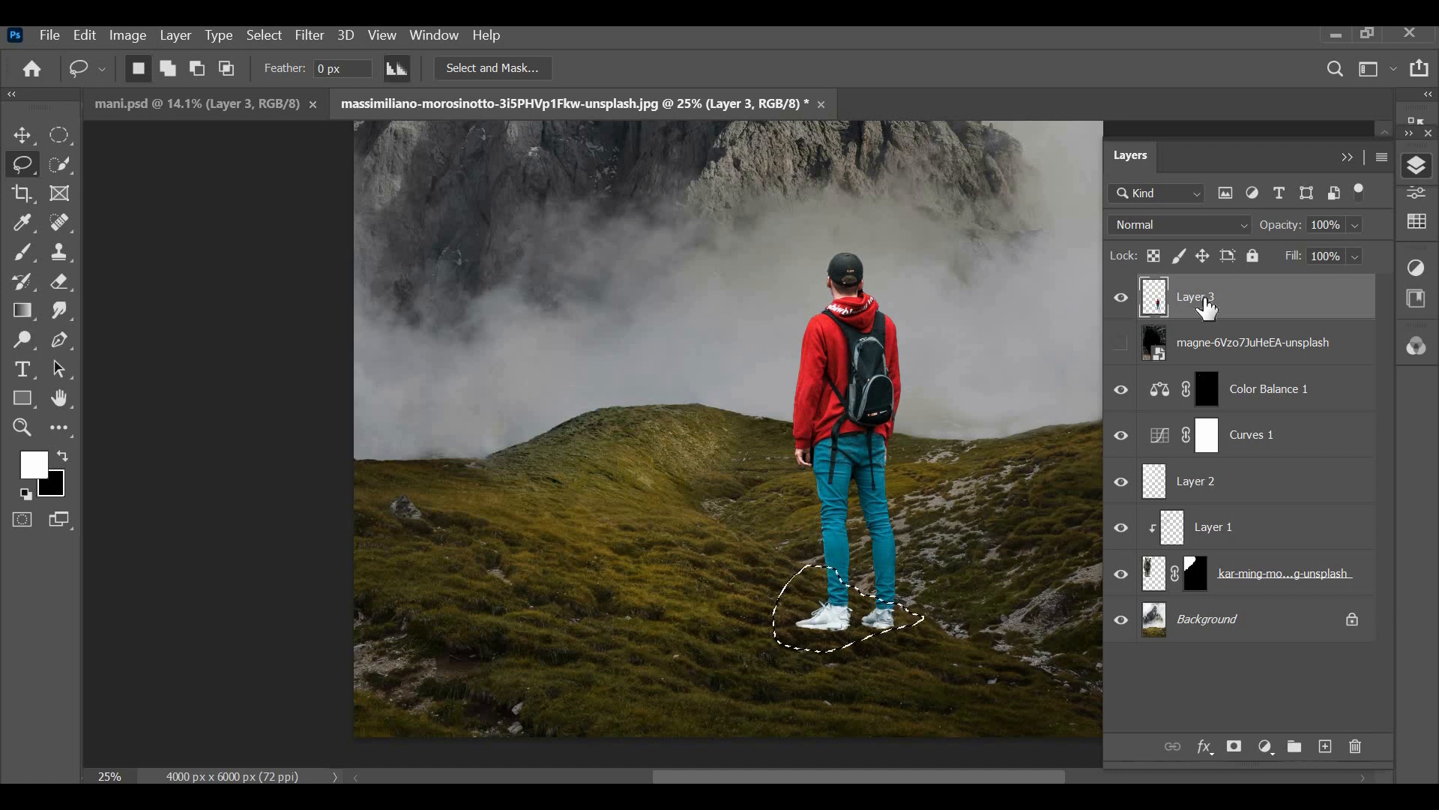
{"action": "key", "text": "Delete"}
{"action": "key", "text": "ctrl+d"}
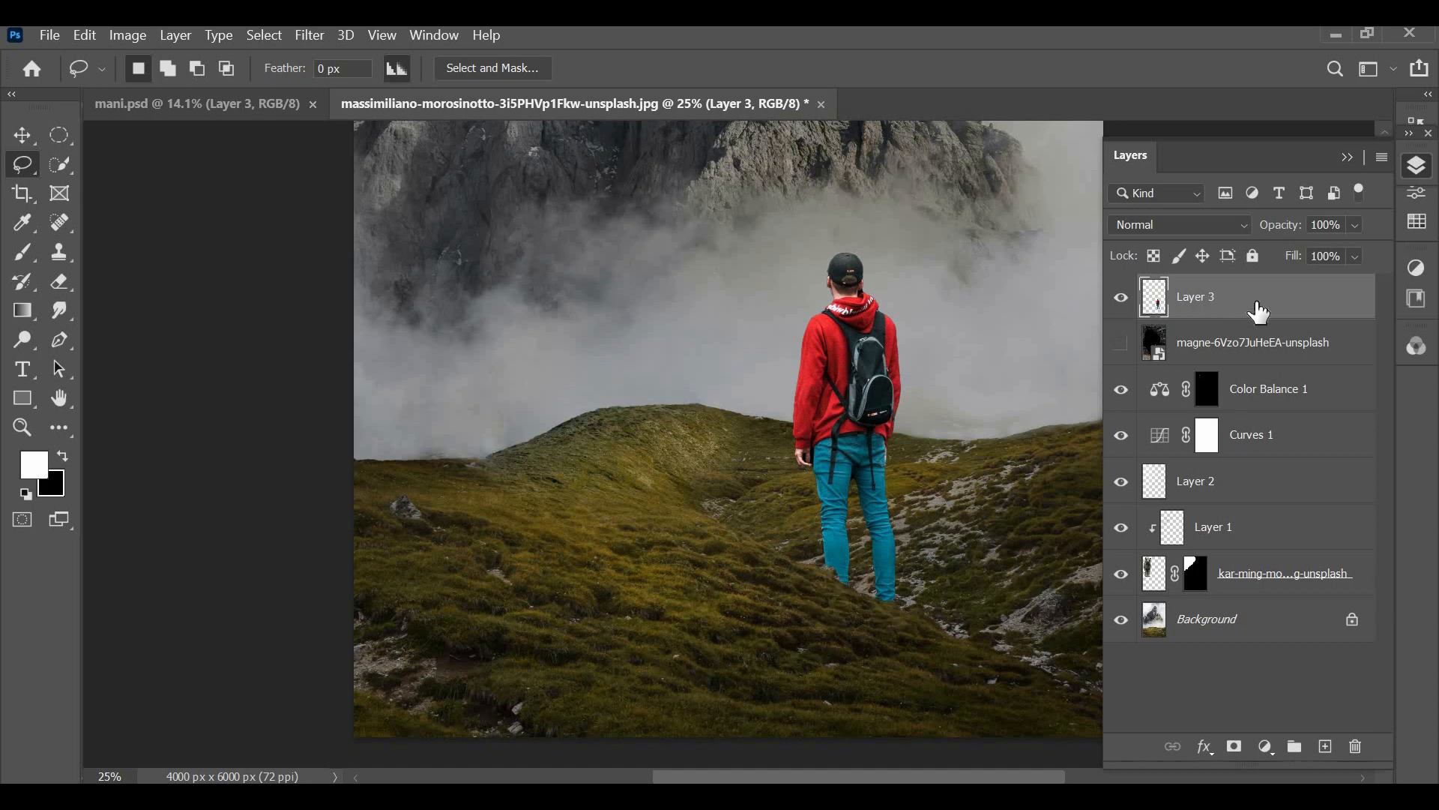
Step: Add a new layer above the man, load his outline as a selection, and prepare an 80 px black brush
{"action": "left_click", "coordinate": [1324, 747]}
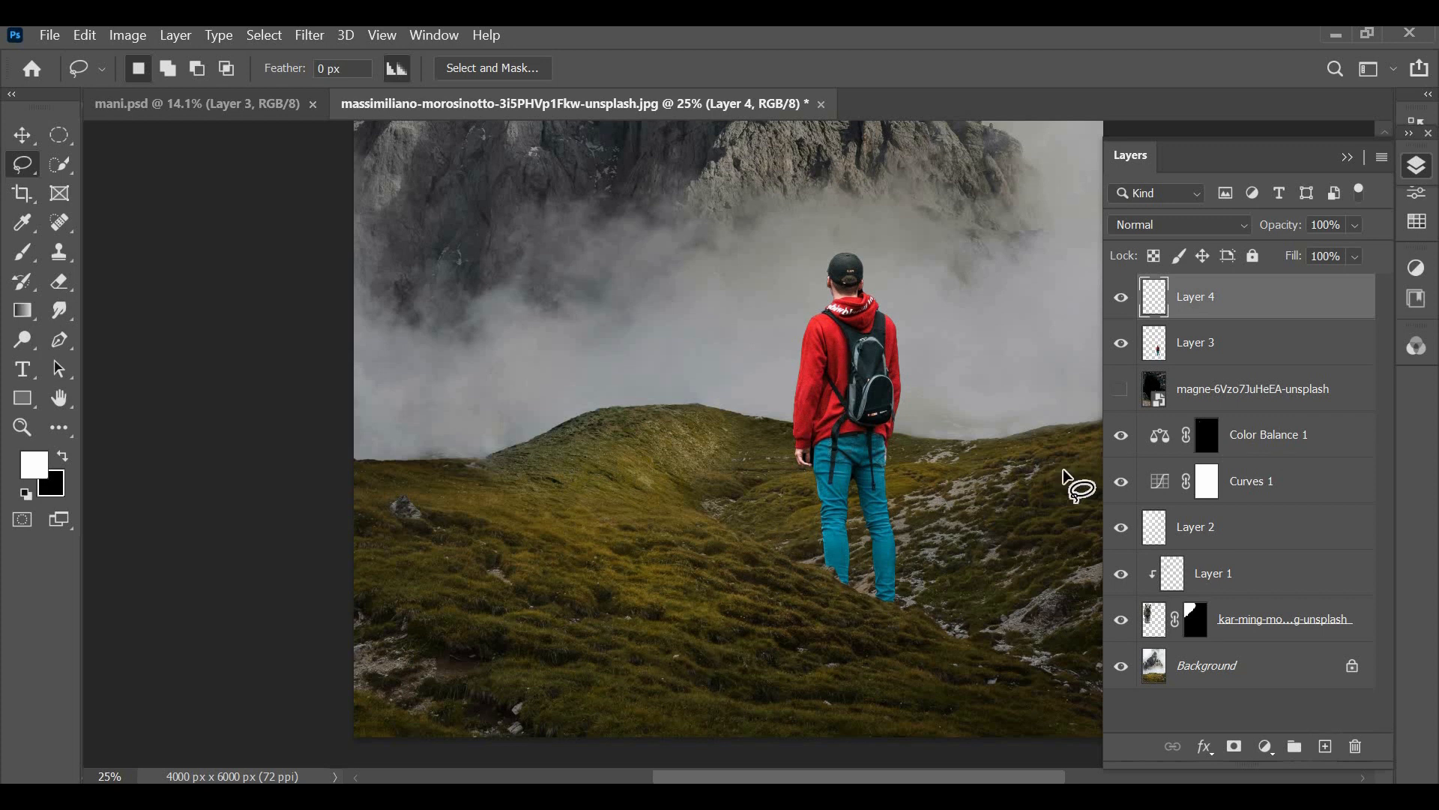
{"action": "key", "text": "b"}
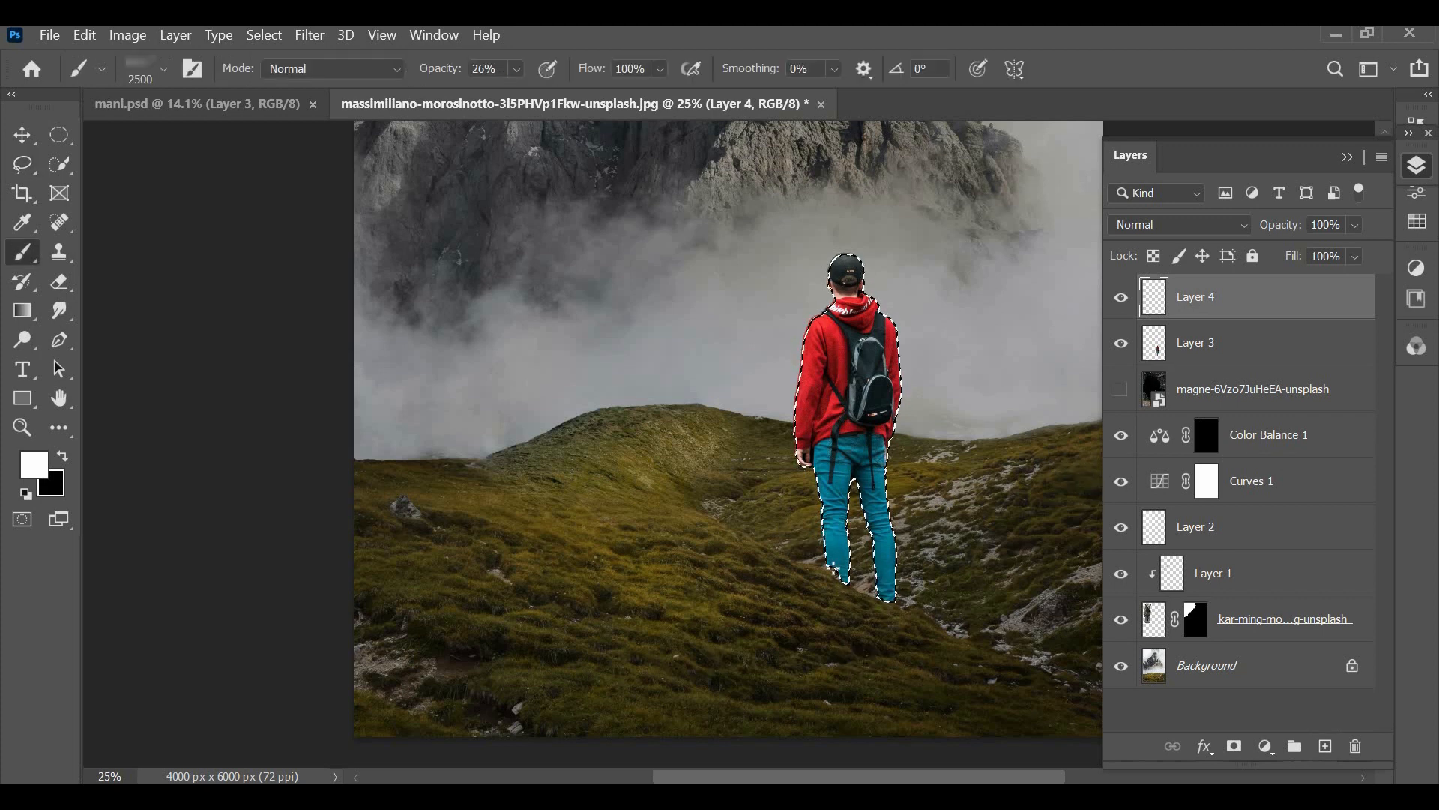
{"action": "right_click", "coordinate": [825, 537]}
{"action": "left_click_drag", "start_coordinate": [1076, 434], "coordinate": [998, 431]}
{"action": "key", "text": "Return"}
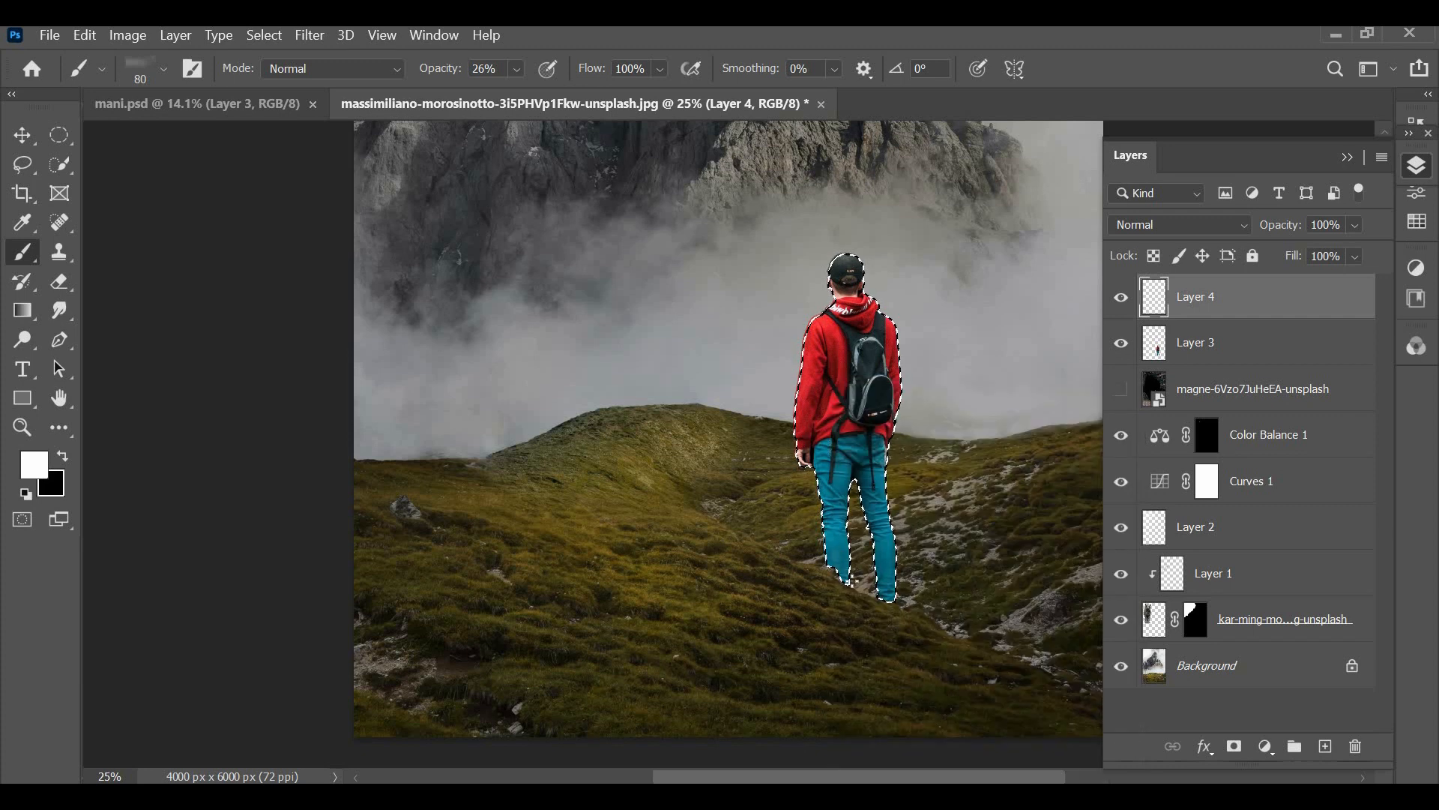
{"action": "key", "text": "x"}
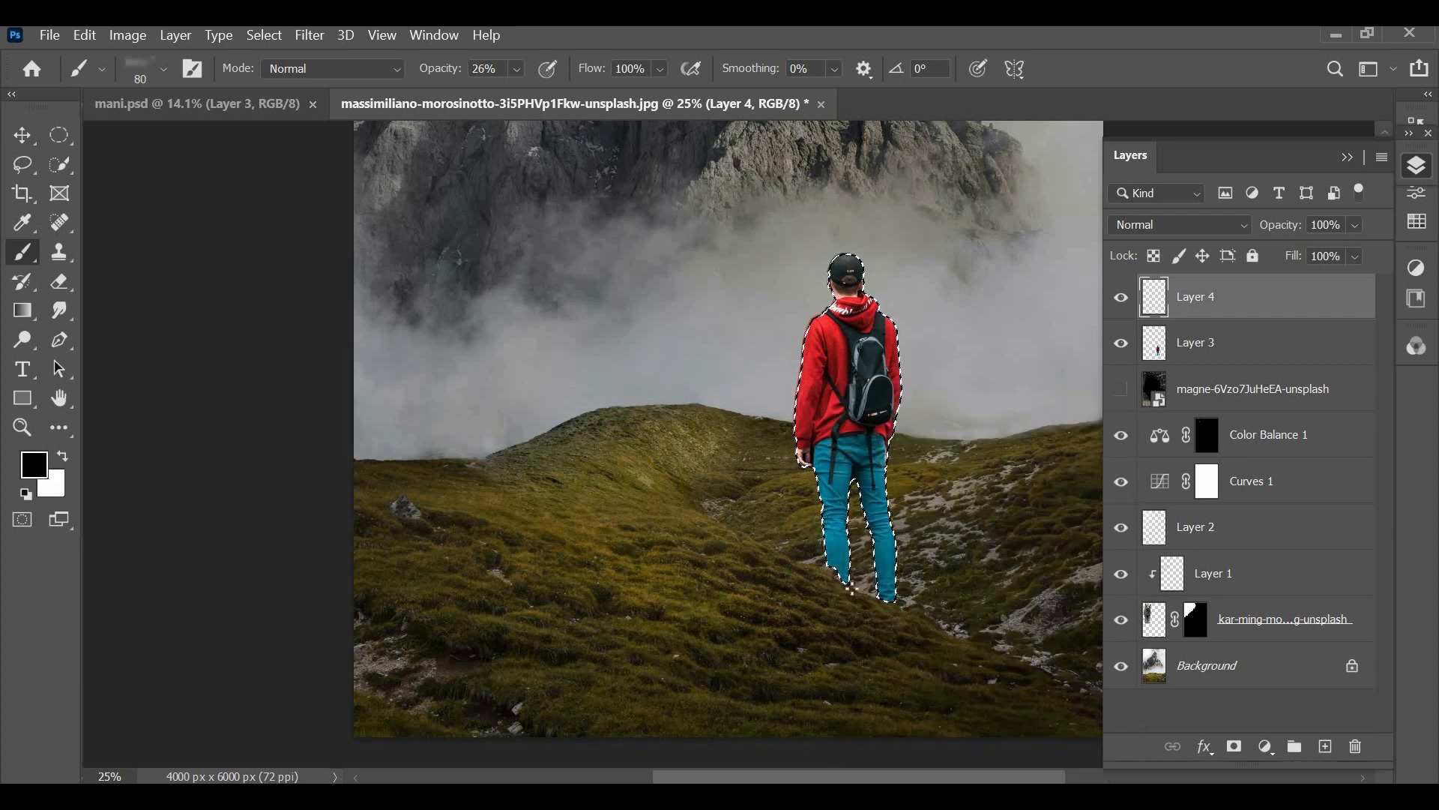
Step: Enlarge the black brush to 300 px for shading inside the man's outline, then clear the selection
{"action": "key", "text": "bracketright"}
{"action": "key", "text": "bracketright"}
{"action": "key", "text": "bracketright"}
{"action": "key", "text": "bracketright"}
{"action": "key", "text": "bracketright"}
{"action": "key", "text": "bracketright"}
{"action": "key", "text": "bracketright"}
{"action": "key", "text": "bracketright"}
{"action": "key", "text": "ctrl+d"}
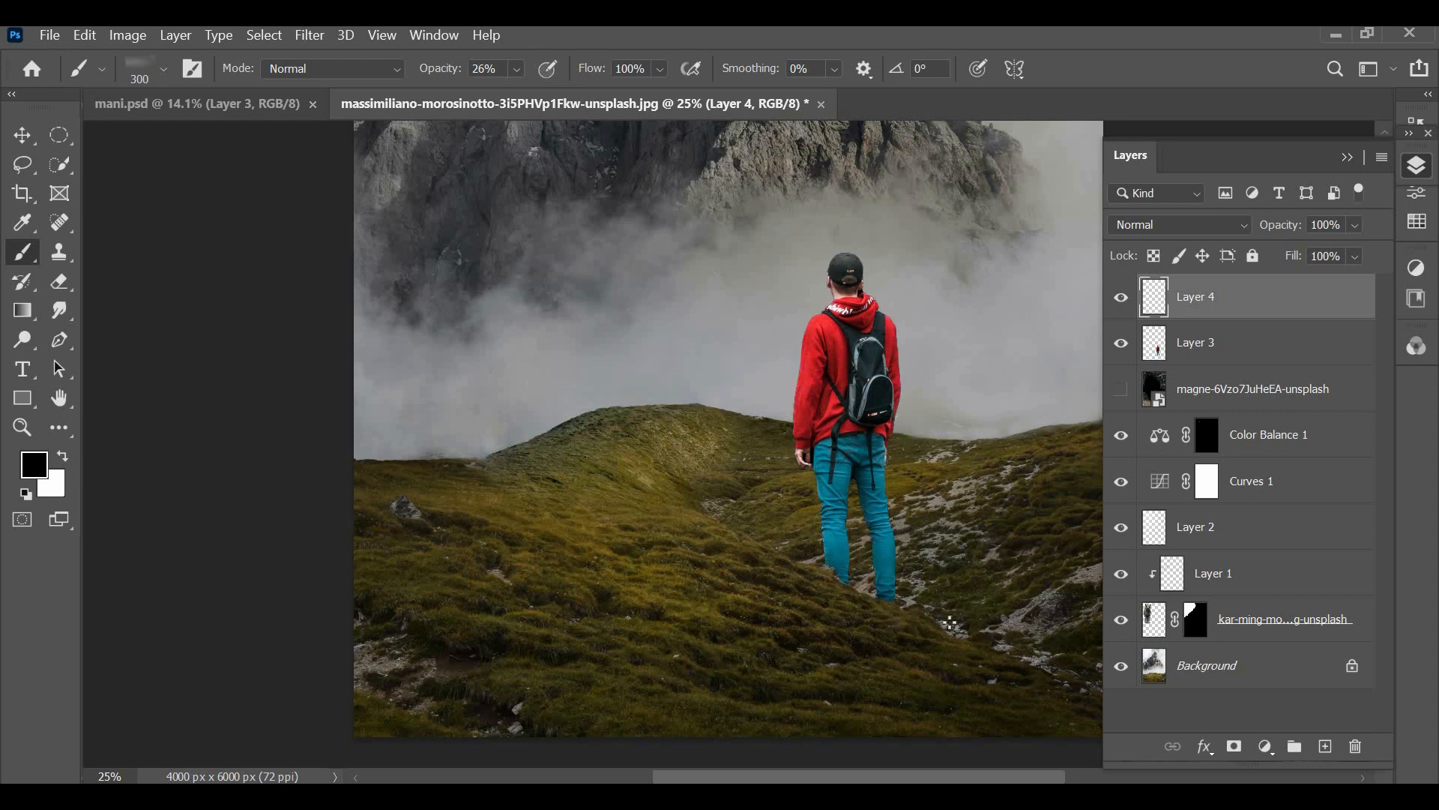
Step: Add another layer on top, set the brush to 2500 px, undo the last brush stroke, and switch the paint colour to white
{"action": "key", "text": "ctrl+0"}
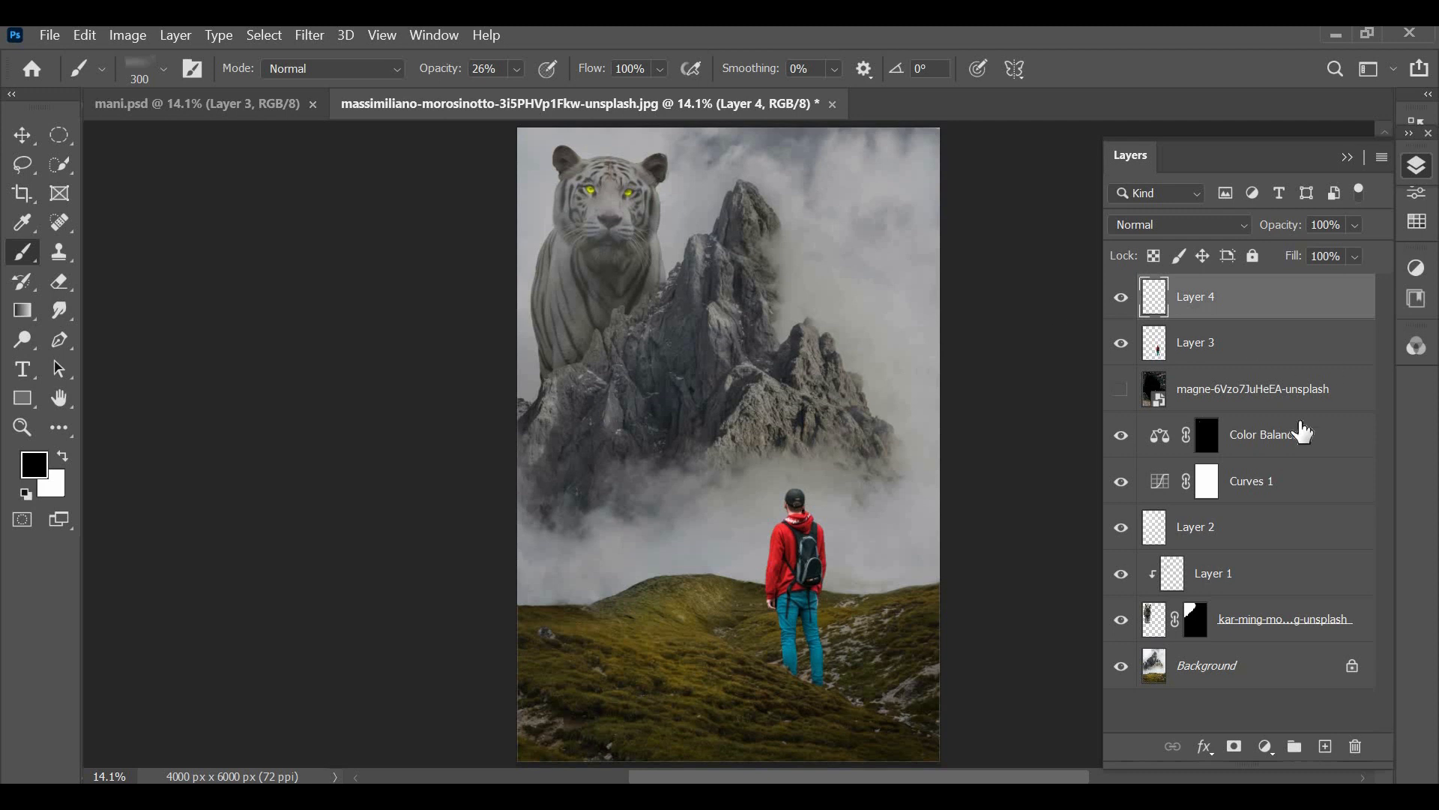
{"action": "left_click", "coordinate": [1326, 747]}
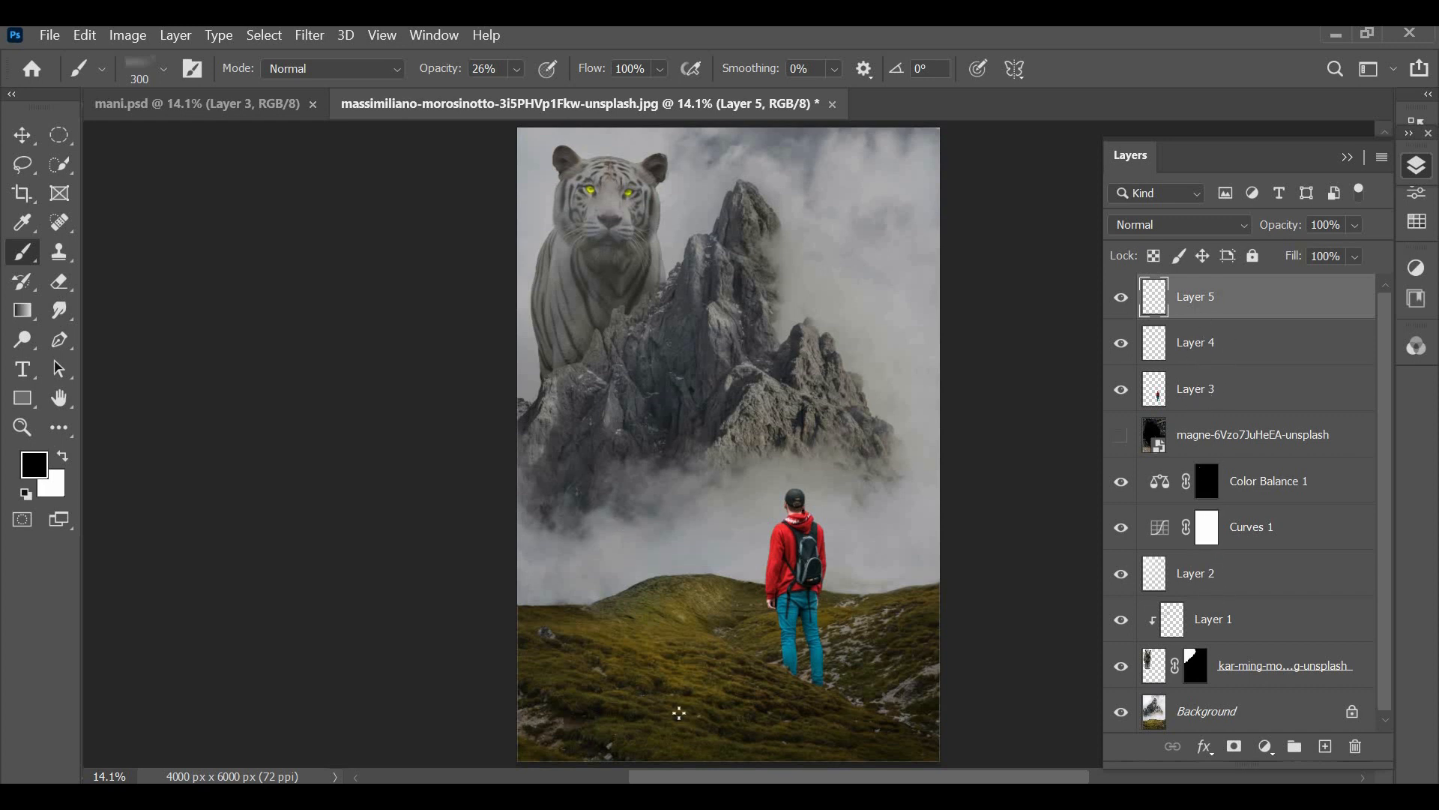
{"action": "right_click", "coordinate": [831, 570]}
{"action": "type", "text": "2500"}
{"action": "key", "text": "Return"}
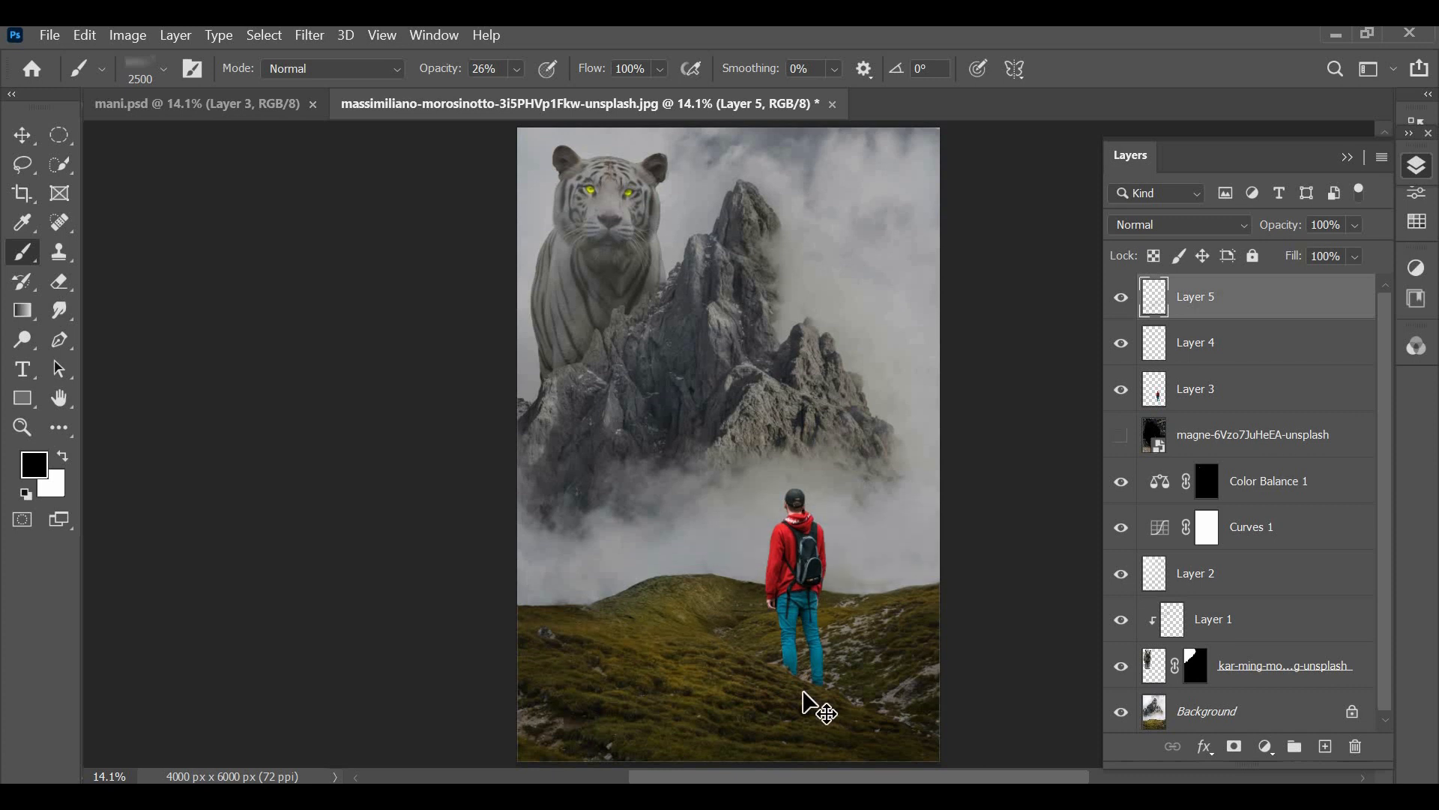
{"action": "key", "text": "ctrl+z"}
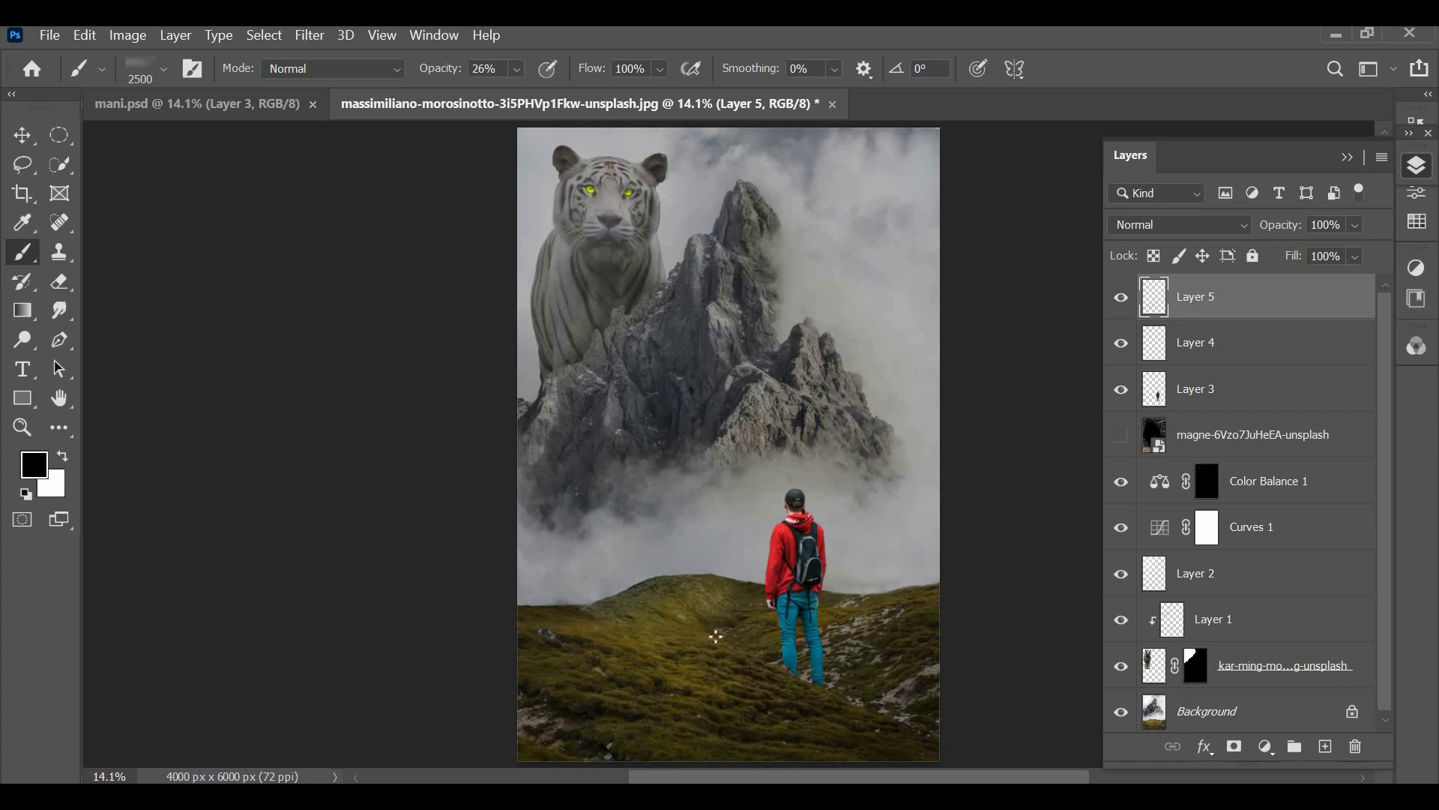
{"action": "key", "text": "x"}
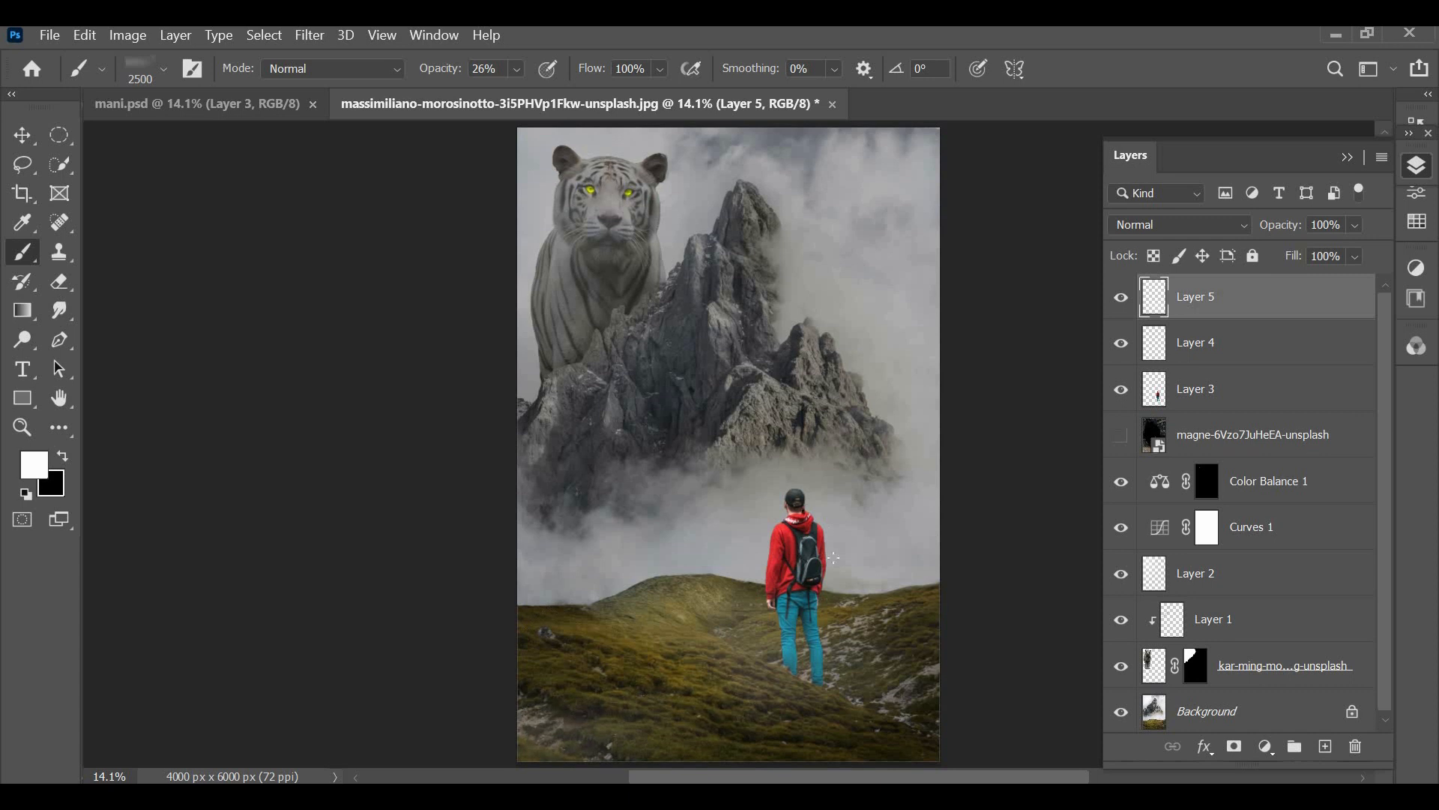